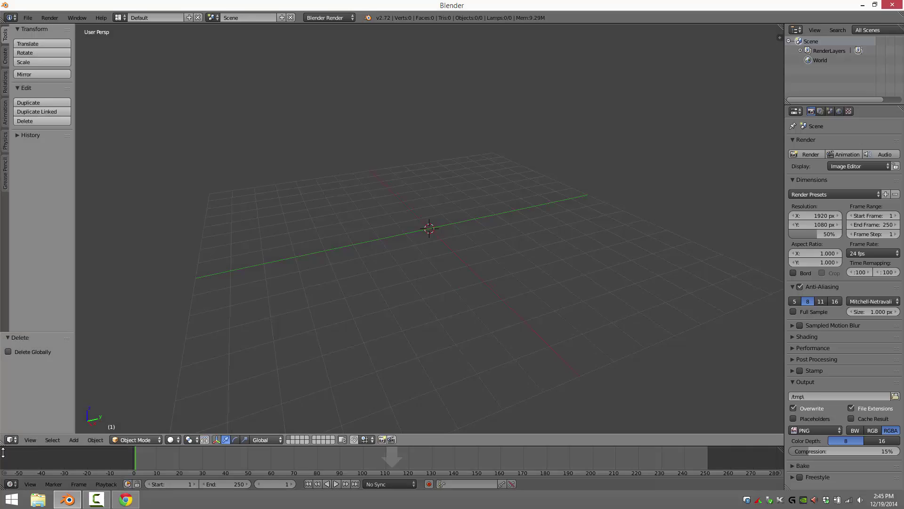
Step: Shrink the timeline area to enlarge the 3D viewport and switch it to the top orthographic view
{"action": "left_click_drag", "start_coordinate": [3, 450], "coordinate": [274, 418]}
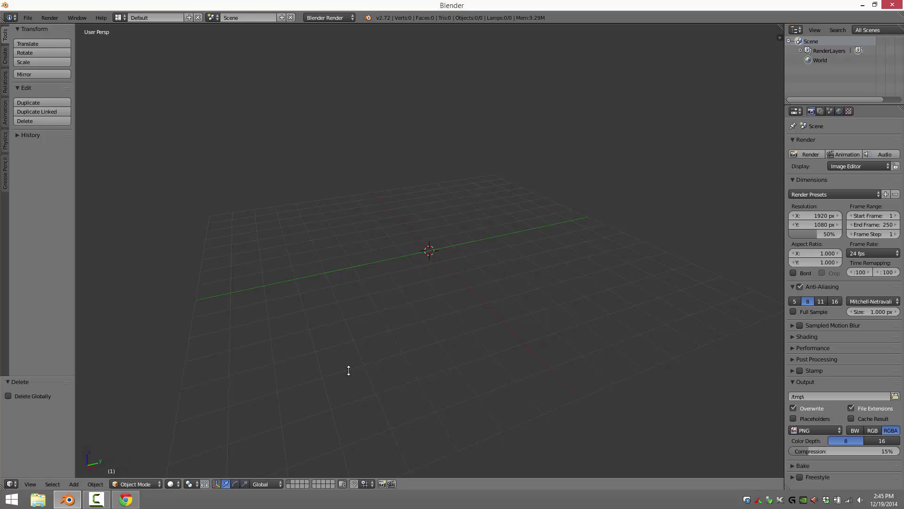
{"action": "key", "text": "KP_1"}
{"action": "key", "text": "KP_5"}
{"action": "key", "text": "KP_7"}
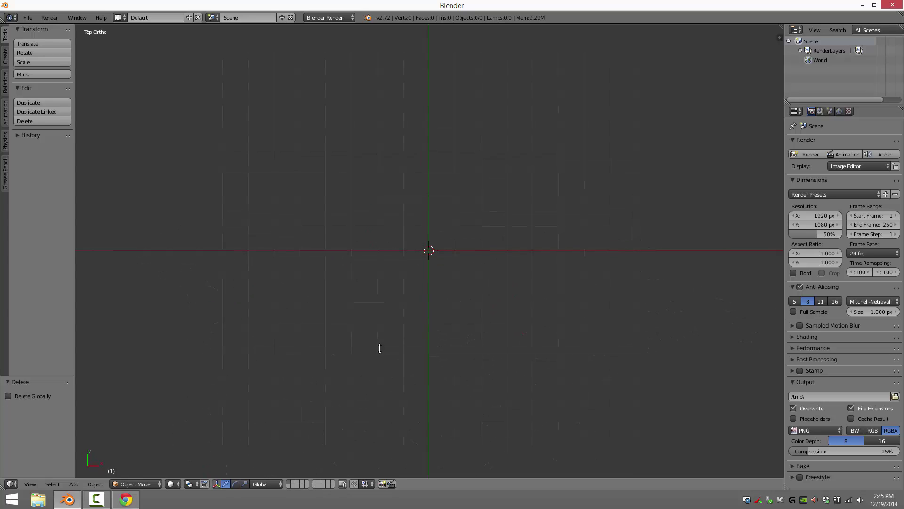
Step: Add a Bezier curve at the origin and move it about 2.75 units along positive Y
{"action": "left_click", "coordinate": [73, 484]}
{"action": "left_click", "coordinate": [95, 483]}
{"action": "mouse_move", "coordinate": [74, 483]}
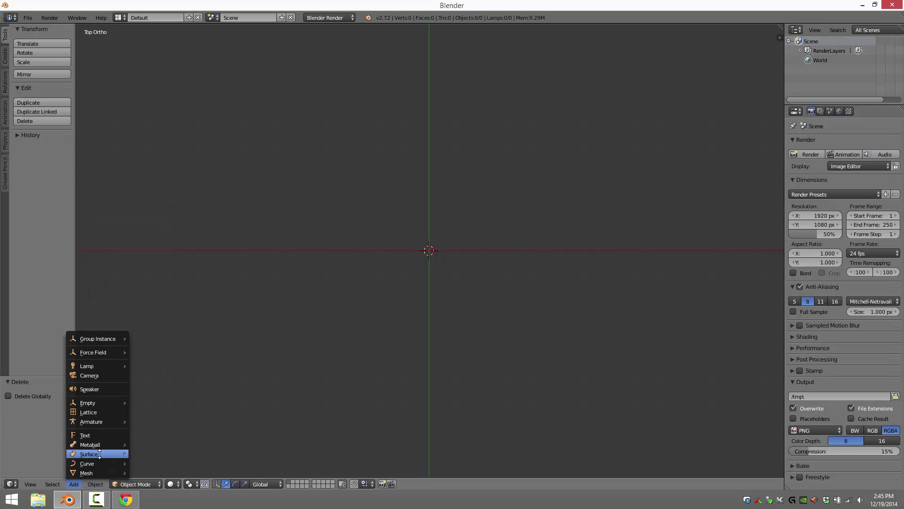
{"action": "mouse_move", "coordinate": [99, 453]}
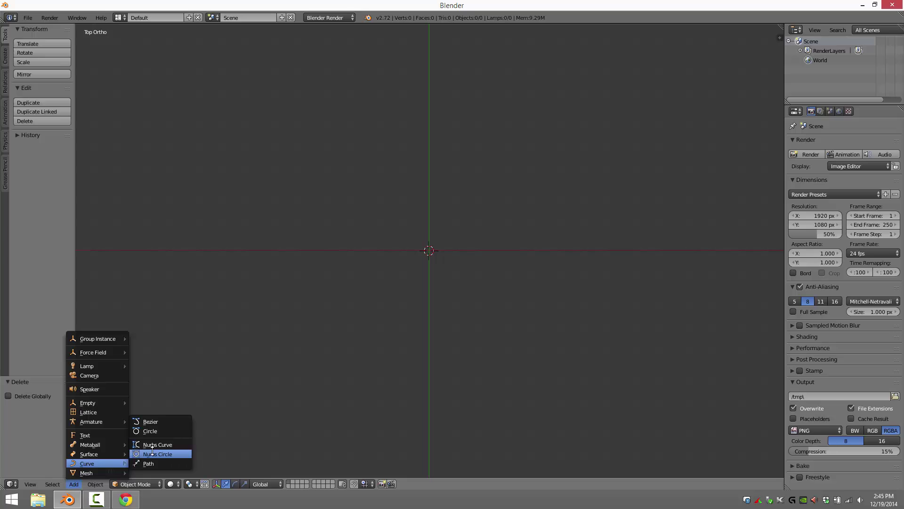
{"action": "left_click", "coordinate": [151, 421]}
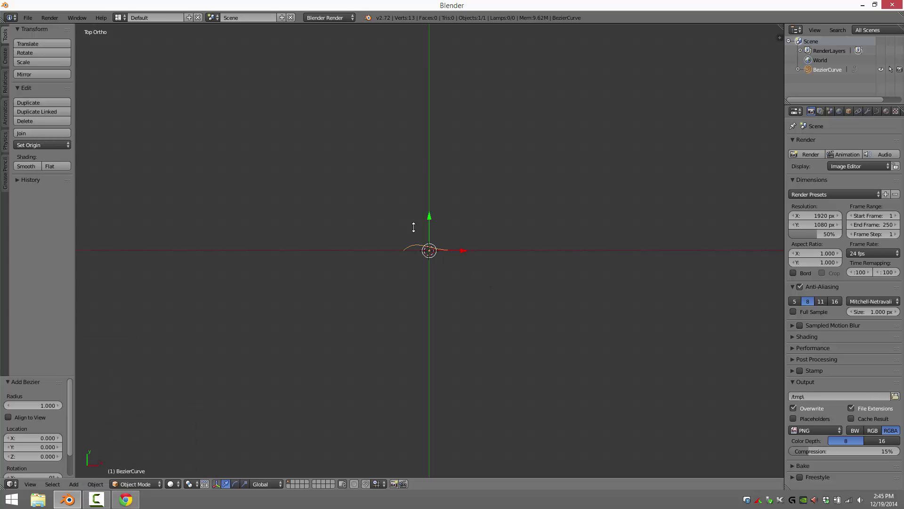
{"action": "left_click_drag", "start_coordinate": [430, 208], "coordinate": [440, 139]}
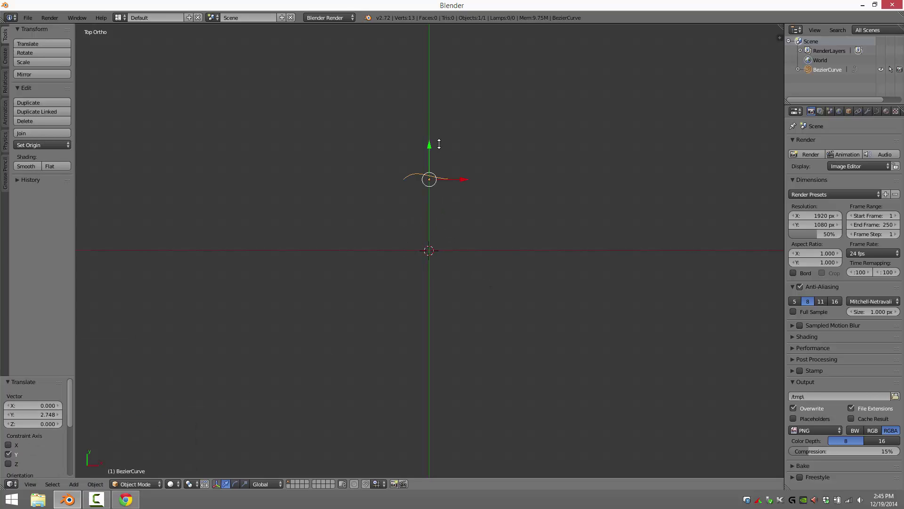
Step: In Edit Mode, flatten the curve's start by lowering its raised inner handle about 0.5 units along Y
{"action": "middle_click_drag", "start_coordinate": [473, 218], "coordinate": [468, 161], "text": "ctrl"}
{"action": "middle_click_drag", "start_coordinate": [489, 121], "coordinate": [496, 237], "text": "shift"}
{"action": "scroll", "coordinate": [500, 246], "scroll_direction": "up", "scroll_amount": 2}
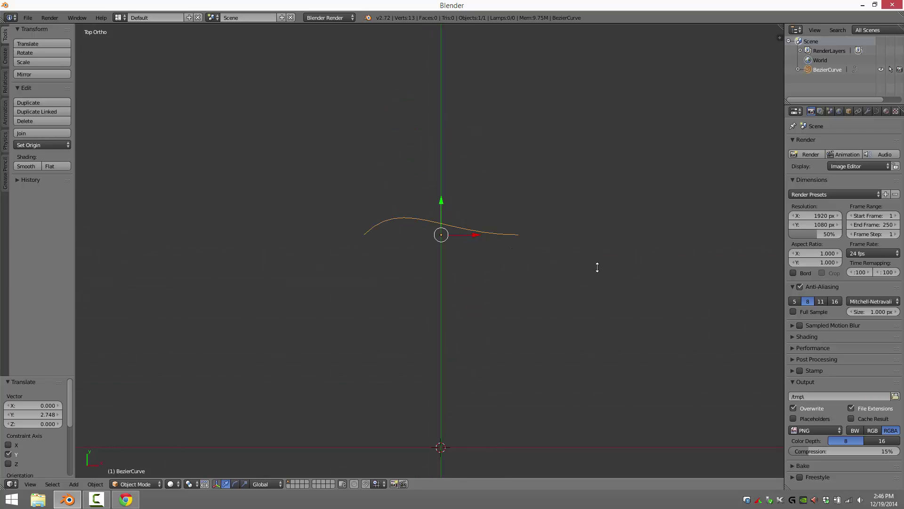
{"action": "scroll", "coordinate": [585, 266], "scroll_direction": "up", "scroll_amount": 1}
{"action": "middle_click_drag", "start_coordinate": [586, 266], "coordinate": [590, 293], "text": "shift"}
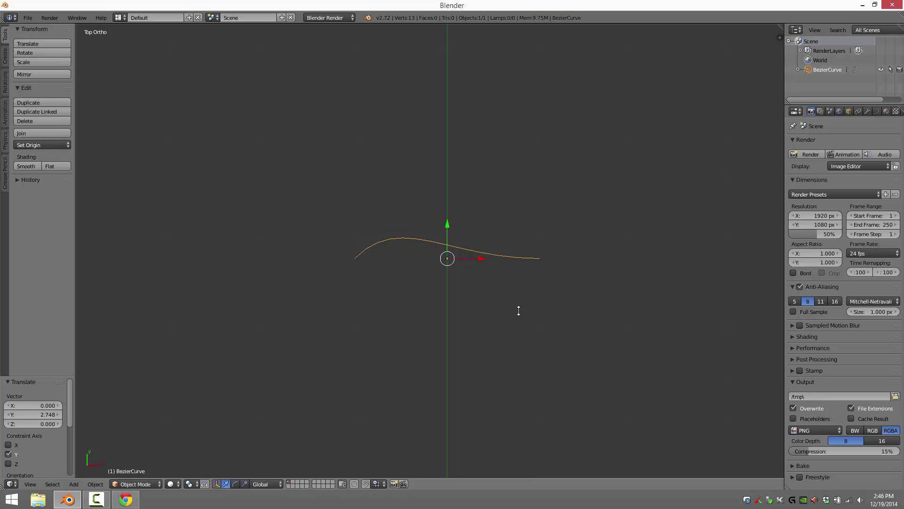
{"action": "key", "text": "Tab"}
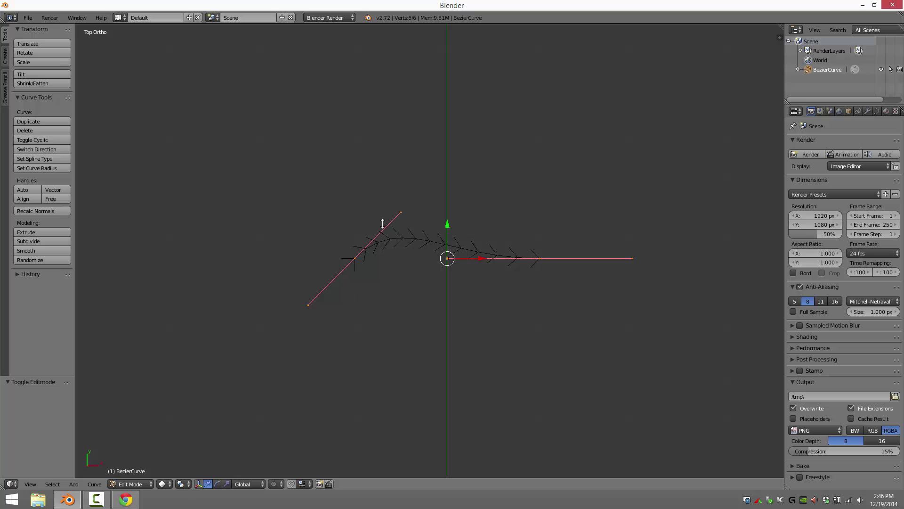
{"action": "right_click", "coordinate": [404, 214]}
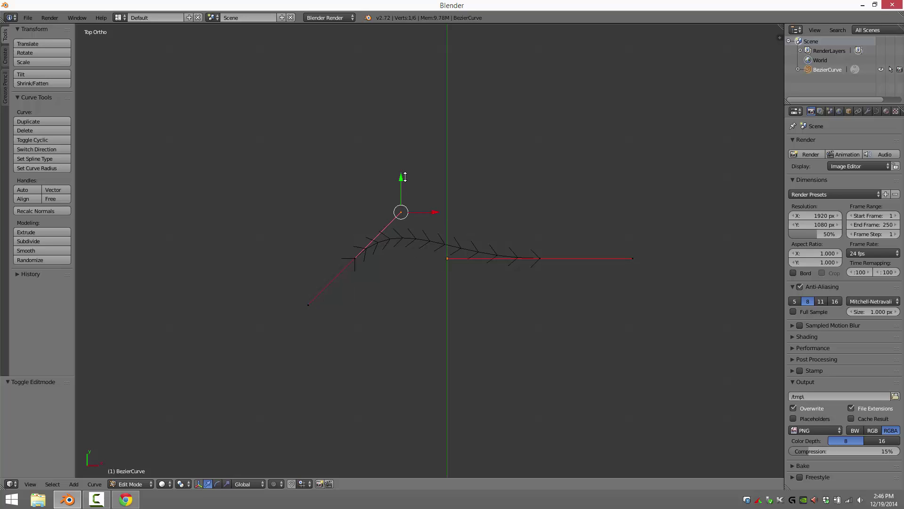
{"action": "left_click_drag", "start_coordinate": [400, 174], "coordinate": [408, 221]}
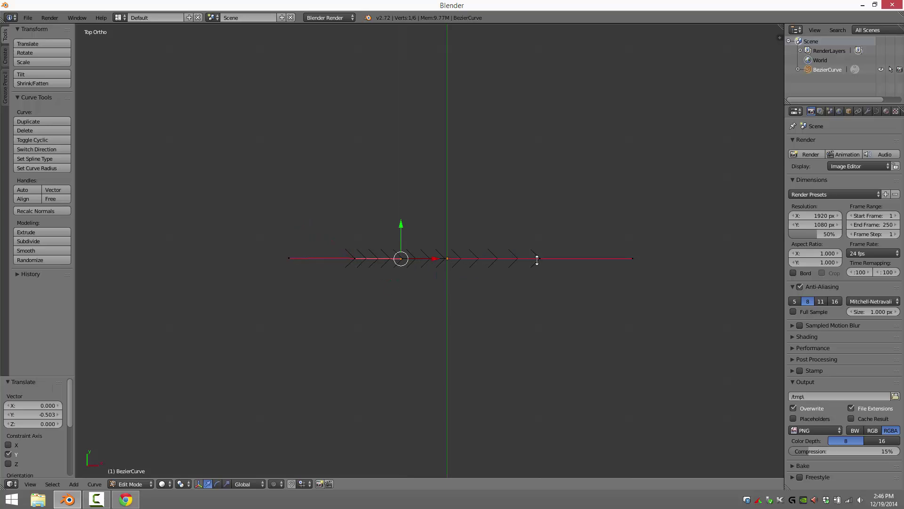
Step: Bend the curve's start by raising its outer handle about 0.43 along Y and shifting its inner handle about -0.11 along X
{"action": "right_click", "coordinate": [634, 258]}
{"action": "right_click", "coordinate": [539, 258]}
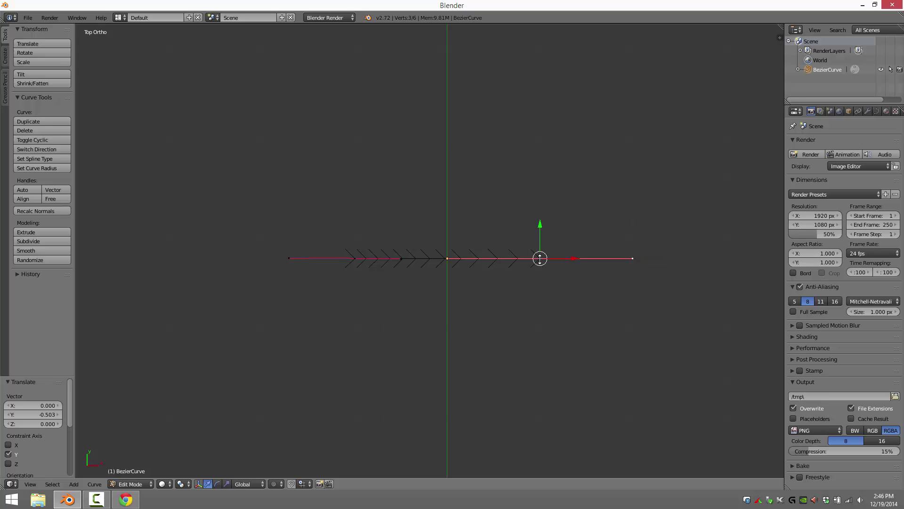
{"action": "right_click", "coordinate": [401, 258]}
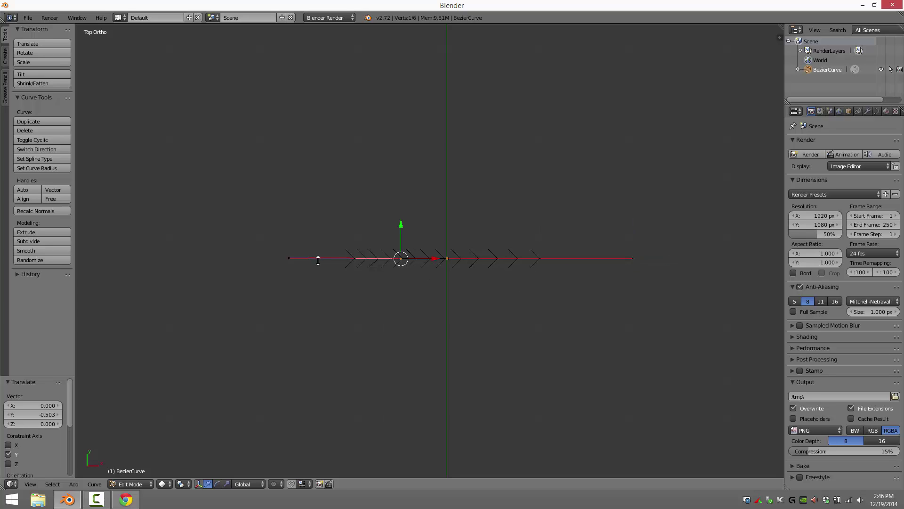
{"action": "right_click", "coordinate": [284, 256]}
{"action": "left_click_drag", "start_coordinate": [293, 221], "coordinate": [332, 227]}
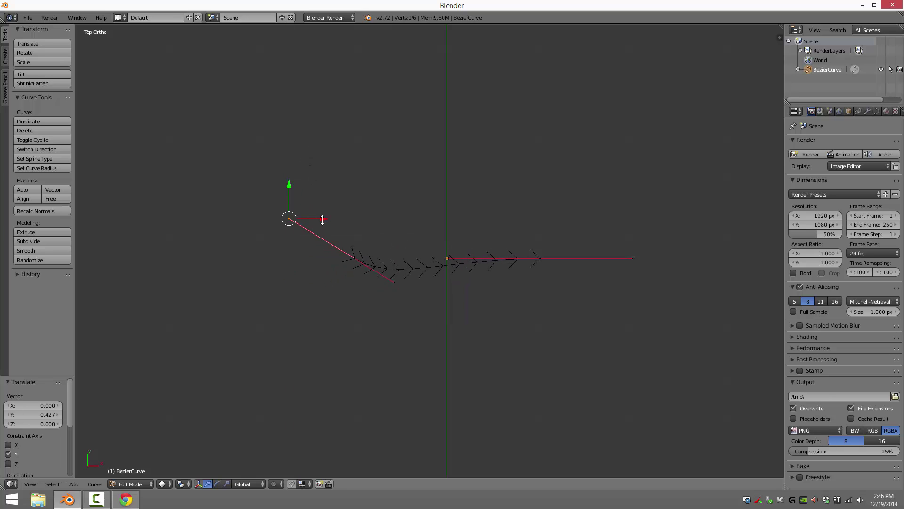
{"action": "right_click", "coordinate": [389, 278]}
{"action": "left_click_drag", "start_coordinate": [412, 283], "coordinate": [422, 262]}
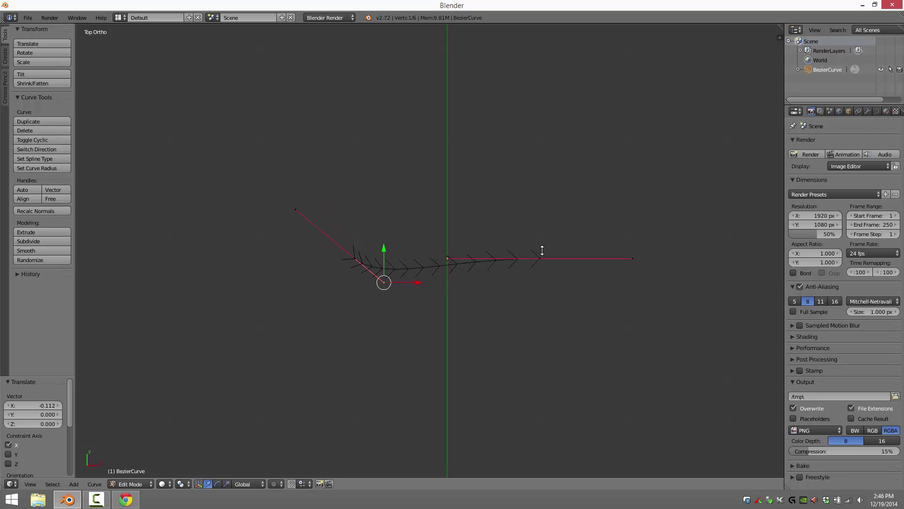
Step: Extrude a new control point from the curve's positive-X end, offset about 0.56 in X and 1.22 in Y
{"action": "right_click", "coordinate": [540, 258]}
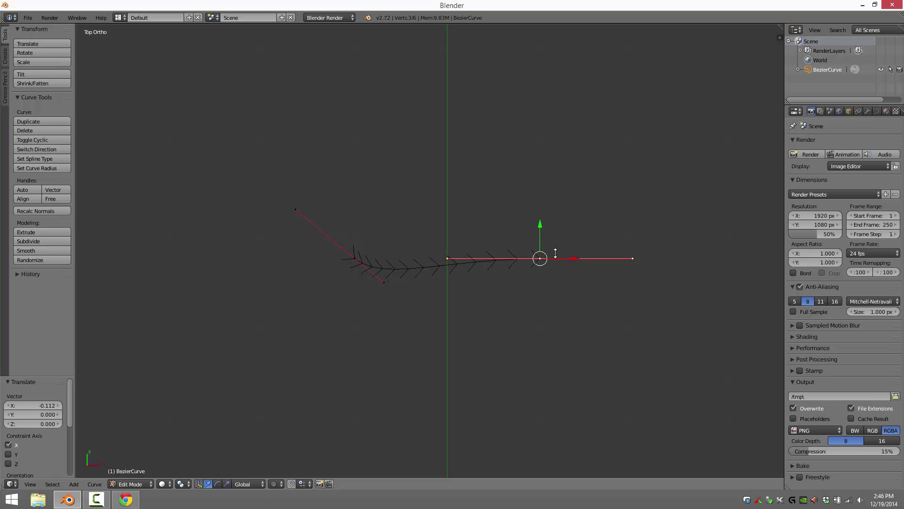
{"action": "key", "text": "e"}
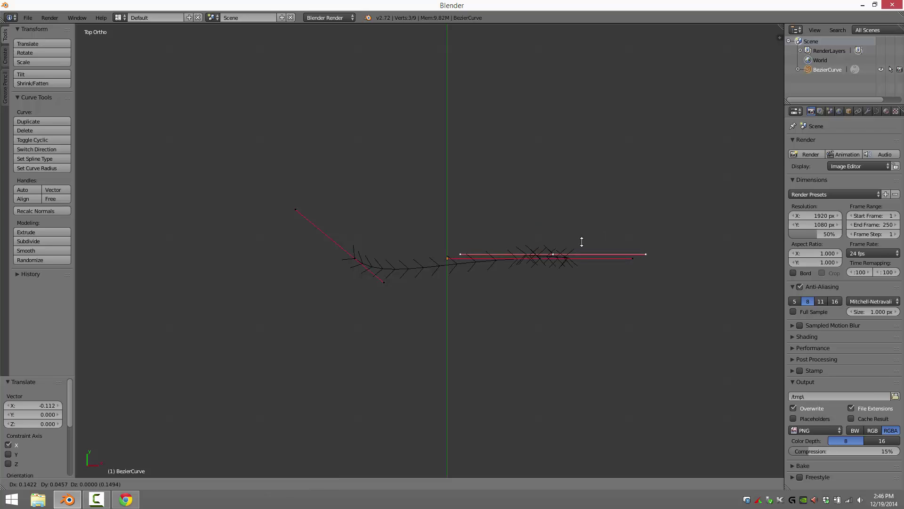
{"action": "left_click", "coordinate": [606, 142]}
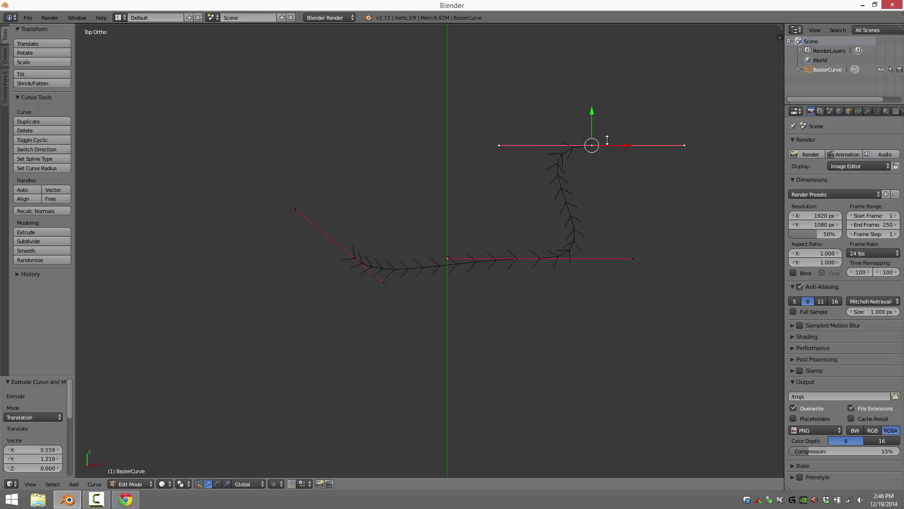
Step: Move the new control point's negative-X handle about -0.74 units along Y
{"action": "right_click", "coordinate": [497, 145]}
{"action": "key", "text": "g"}
{"action": "key", "text": "y"}
{"action": "left_click", "coordinate": [527, 194]}
Step: Swing the new control point's upper handle toward negative X to round the bend, finishing with a free shift of about -0.32 X, 0.04 Y
{"action": "right_click", "coordinate": [666, 89]}
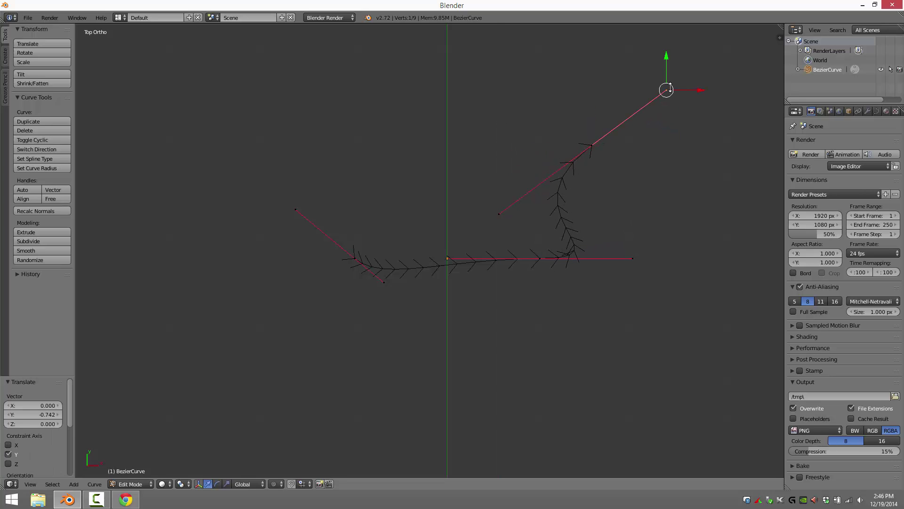
{"action": "key", "text": "g"}
{"action": "key", "text": "x"}
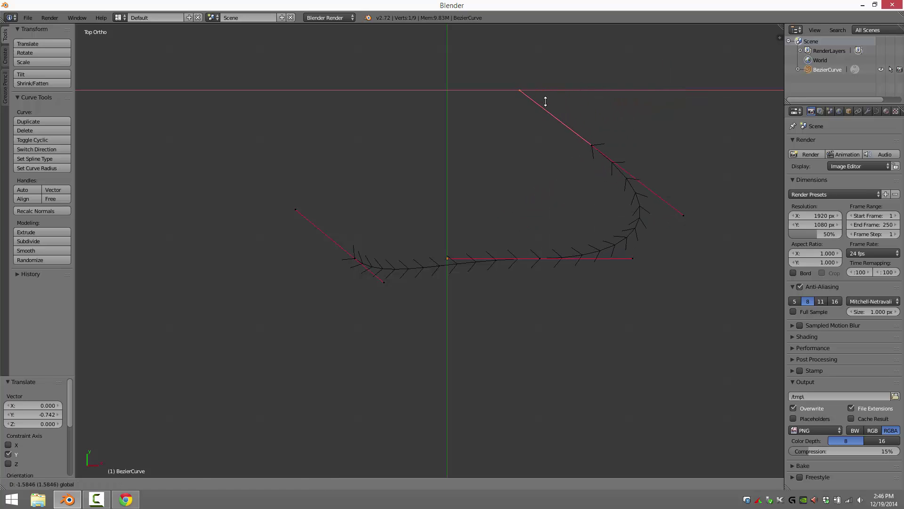
{"action": "left_click", "coordinate": [519, 106]}
{"action": "key", "text": "g"}
{"action": "left_click", "coordinate": [481, 87]}
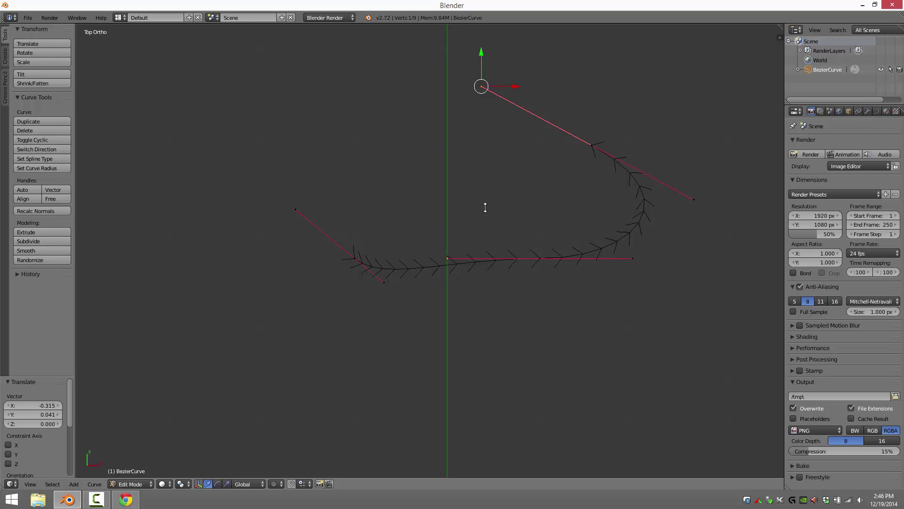
Step: In Object Mode and front view, lower the curve about 0.84 along Z and place a duplicate about 0.7 above it
{"action": "key", "text": "Tab"}
{"action": "middle_click_drag", "start_coordinate": [563, 298], "coordinate": [490, 300], "text": "shift"}
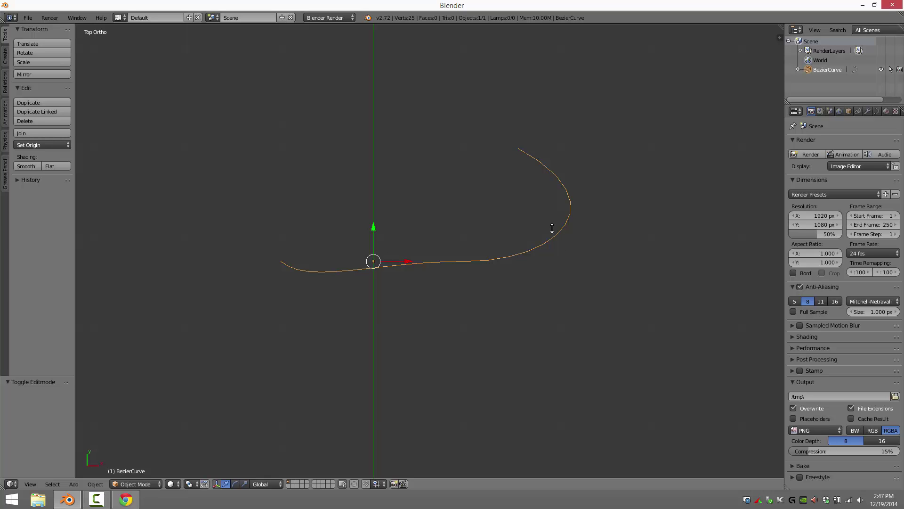
{"action": "middle_click_drag", "start_coordinate": [585, 223], "coordinate": [575, 200]}
{"action": "key", "text": "KP_1"}
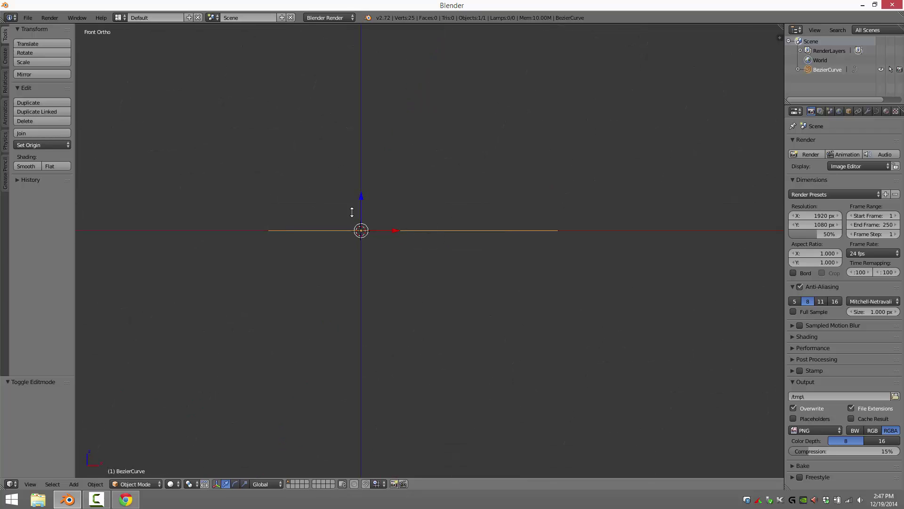
{"action": "key", "text": "g"}
{"action": "key", "text": "z"}
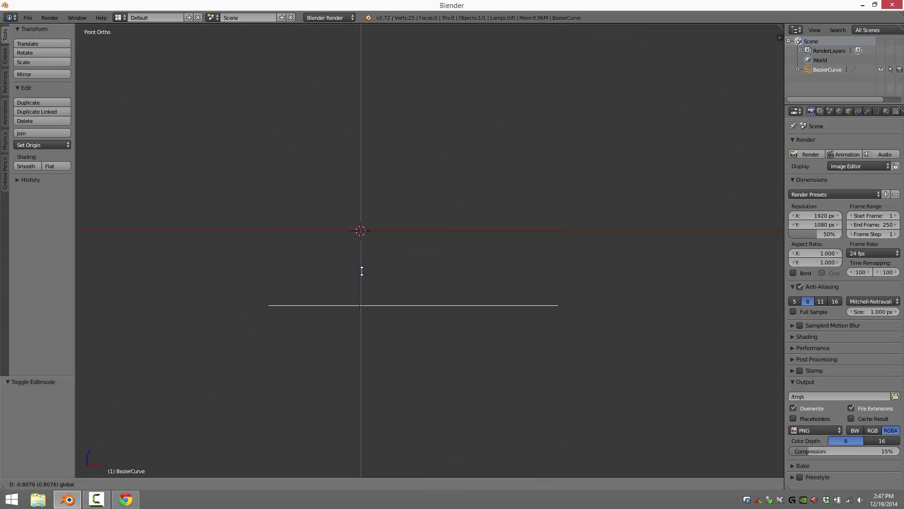
{"action": "left_click", "coordinate": [362, 274]}
{"action": "key", "text": "shift+d"}
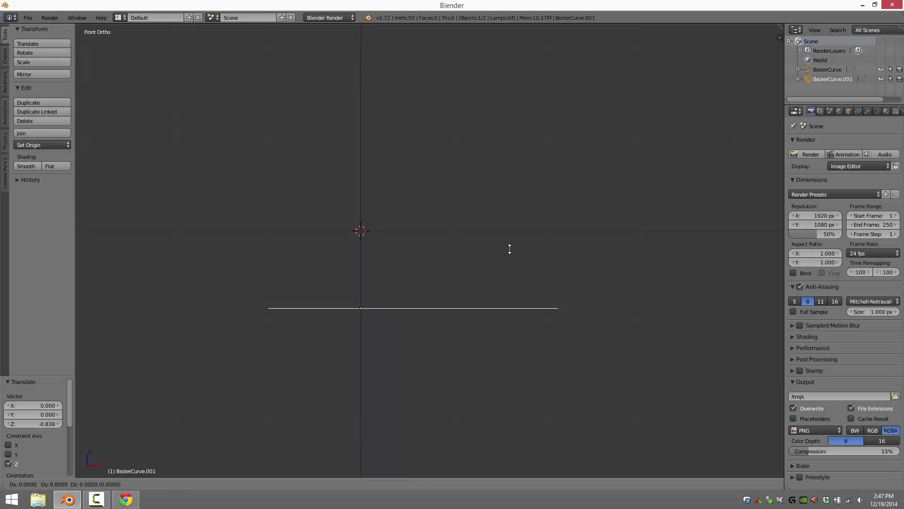
{"action": "left_click", "coordinate": [510, 184]}
Step: Select both curves and convert them to meshes
{"action": "middle_click_drag", "start_coordinate": [640, 336], "coordinate": [374, 284]}
{"action": "right_click", "coordinate": [358, 272], "text": "shift"}
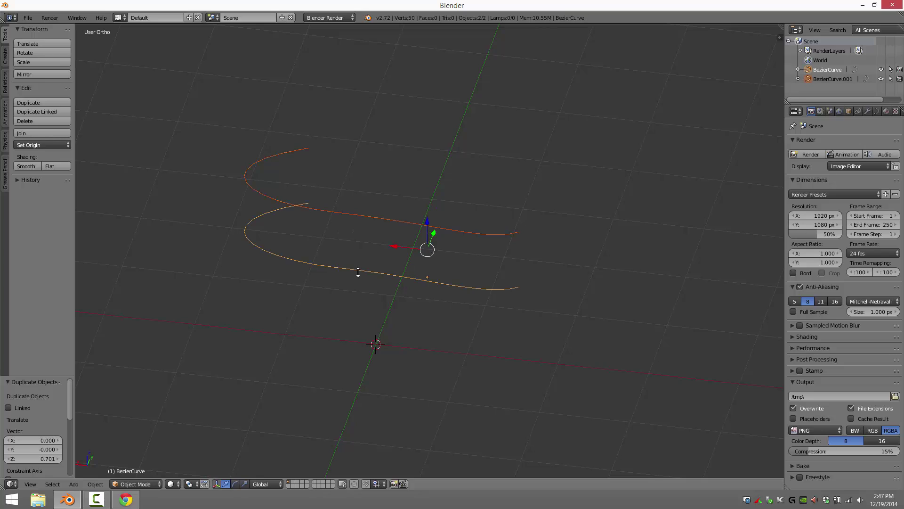
{"action": "left_click", "coordinate": [95, 483]}
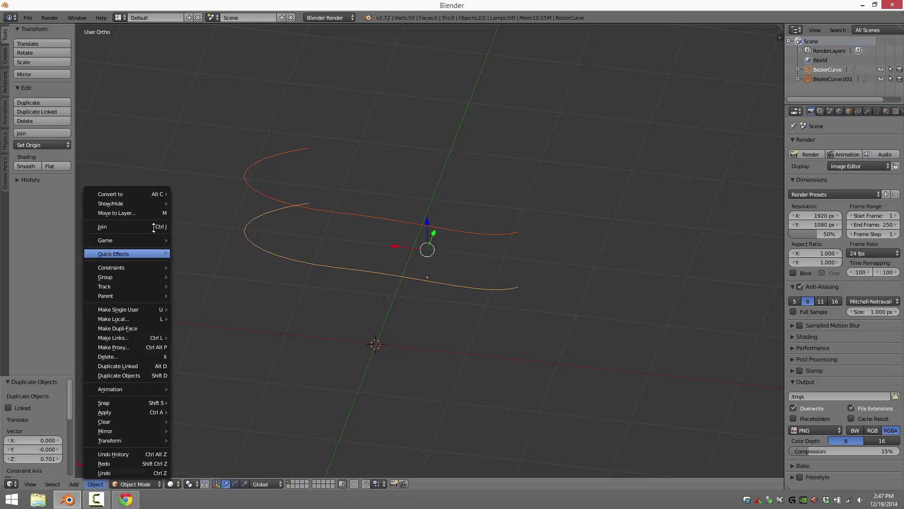
{"action": "mouse_move", "coordinate": [156, 193]}
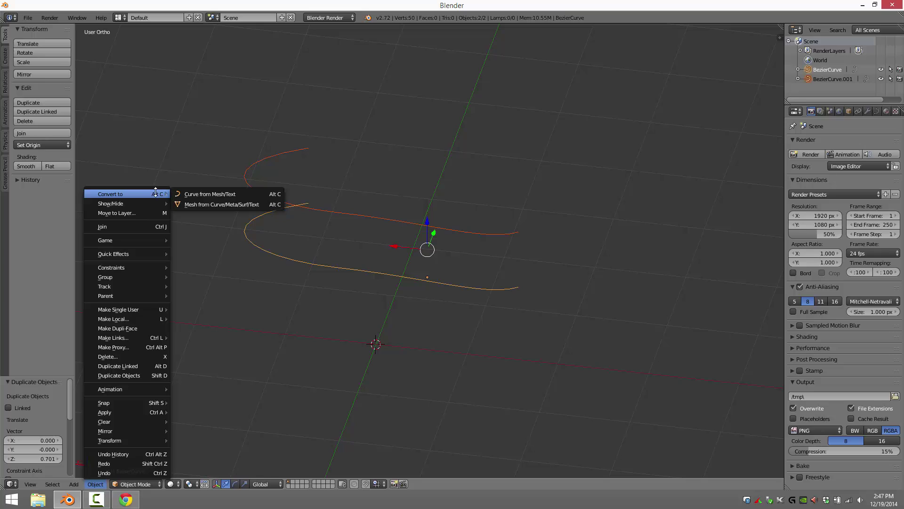
{"action": "left_click", "coordinate": [230, 205]}
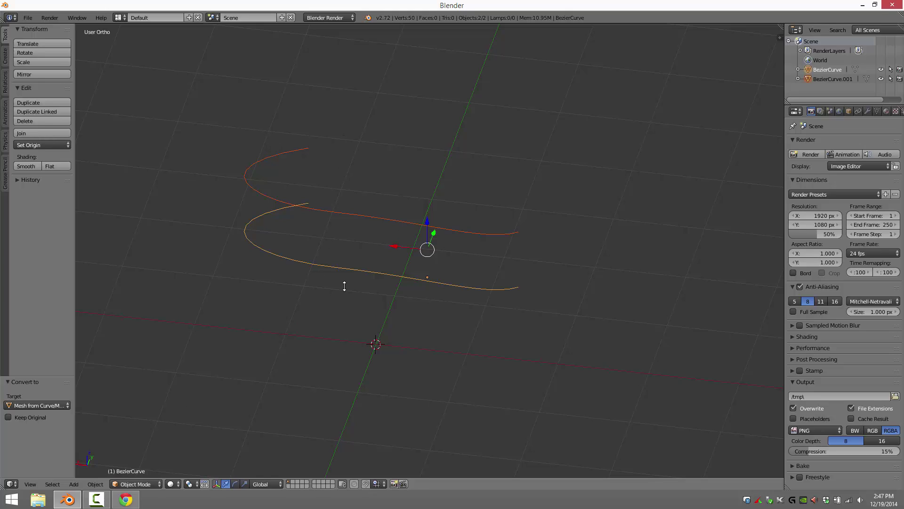
Step: Reselect both converted curves and join them into one mesh object
{"action": "key", "text": "a"}
{"action": "key", "text": "a"}
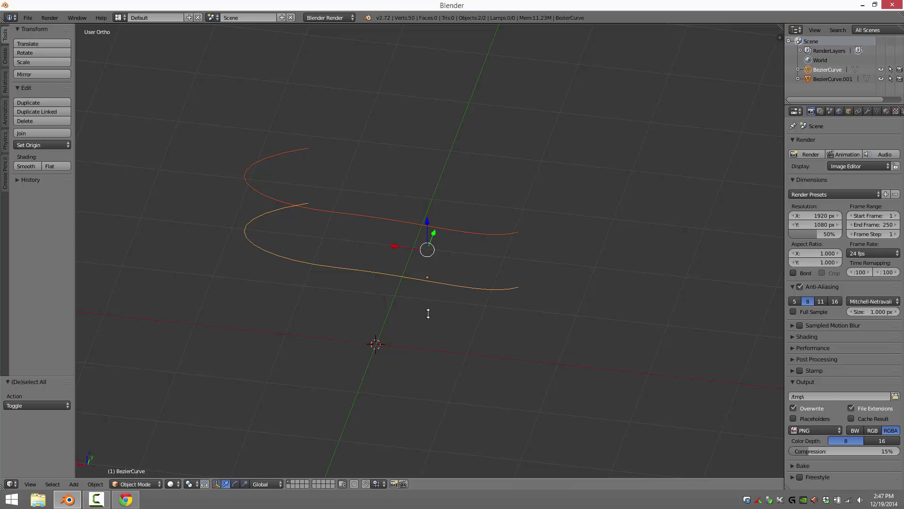
{"action": "key", "text": "ctrl+j"}
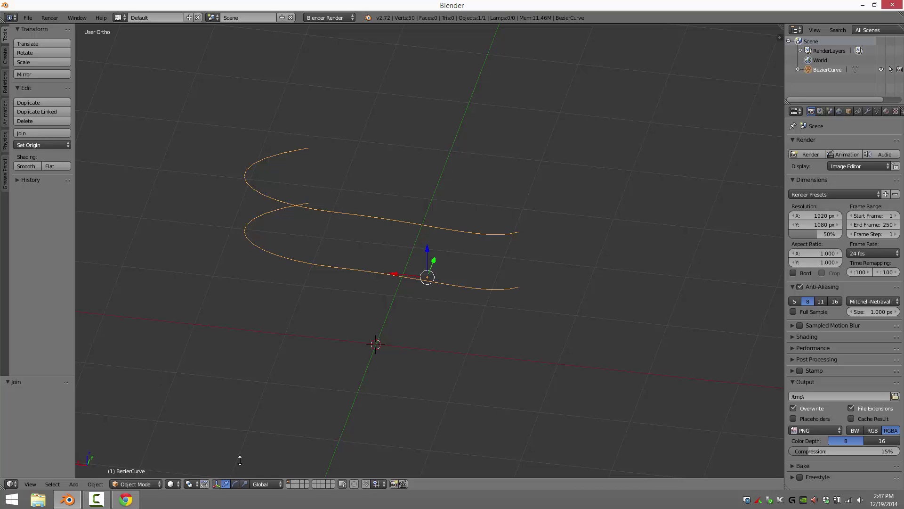
Step: In Edit Mode, select both linked curve strands and connect them with faces using Bridge Edge Loops
{"action": "left_click", "coordinate": [144, 483]}
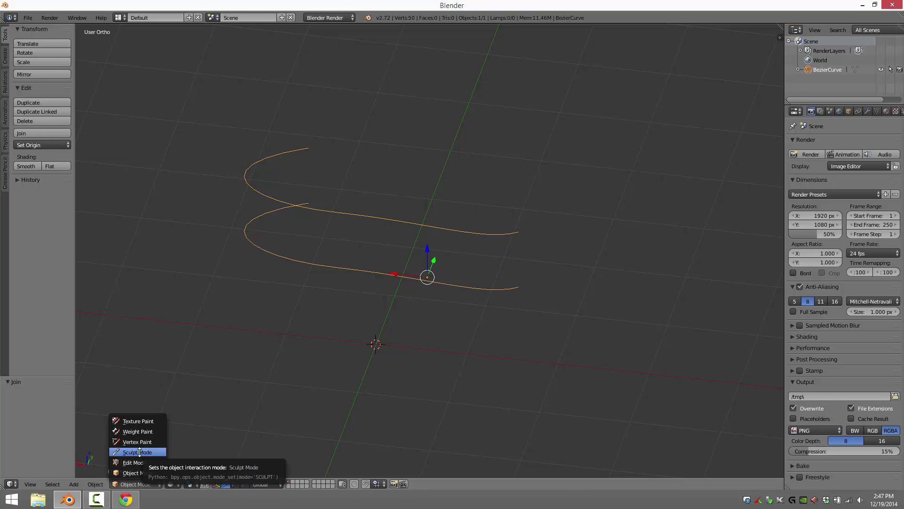
{"action": "left_click", "coordinate": [135, 462]}
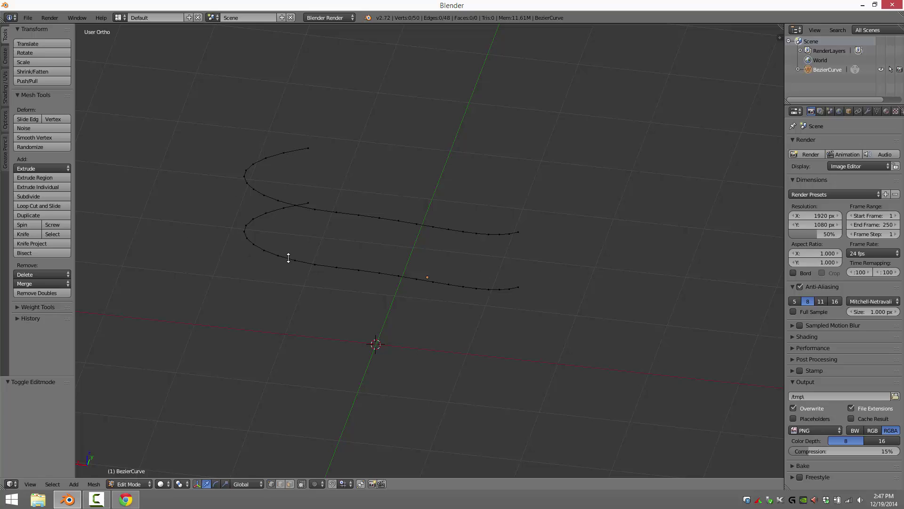
{"action": "key", "text": "l"}
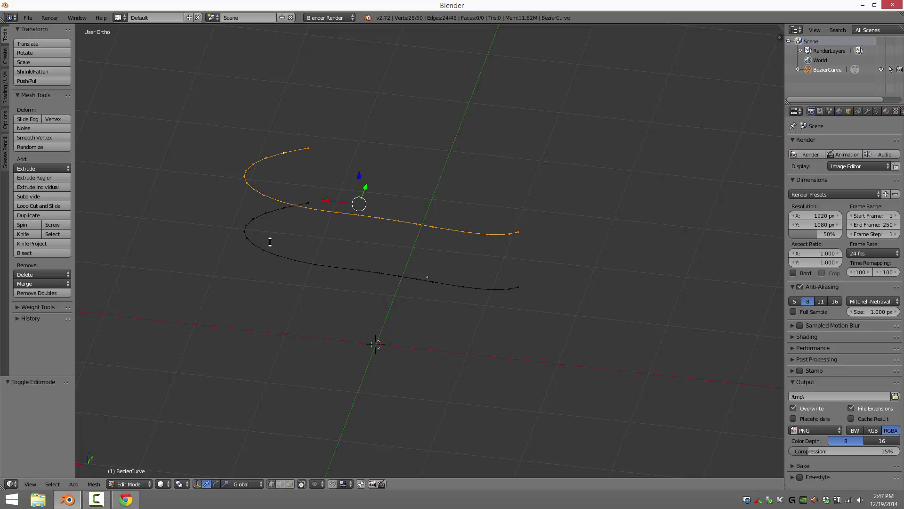
{"action": "key", "text": "l"}
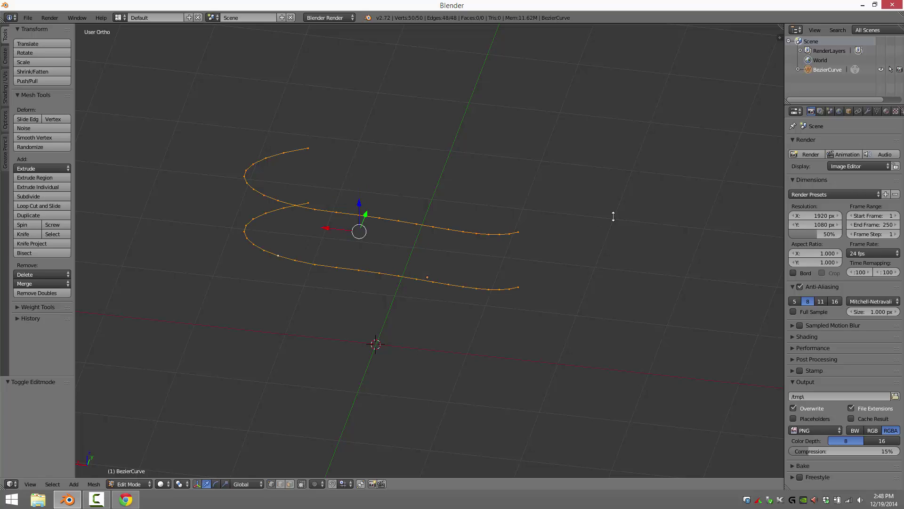
{"action": "key", "text": "space"}
{"action": "type", "text": "bri"}
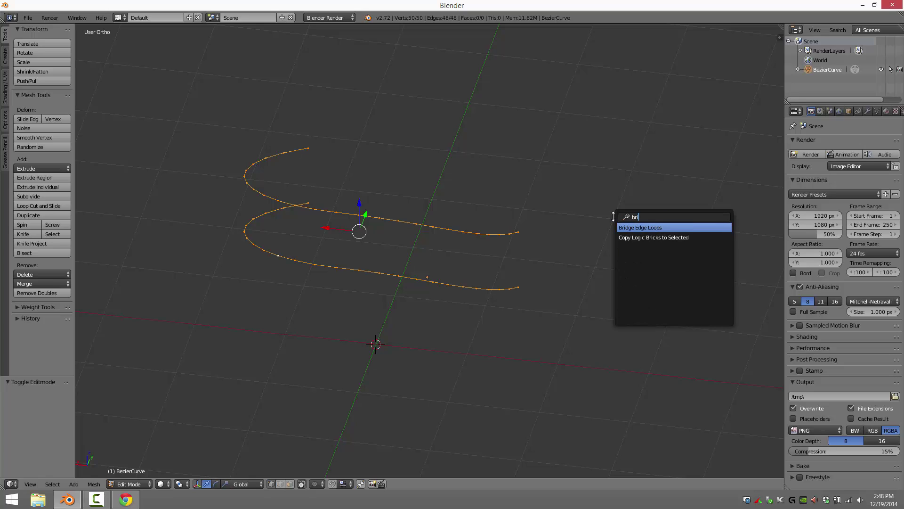
{"action": "key", "text": "Return"}
{"action": "middle_click_drag", "start_coordinate": [645, 291], "coordinate": [266, 249]}
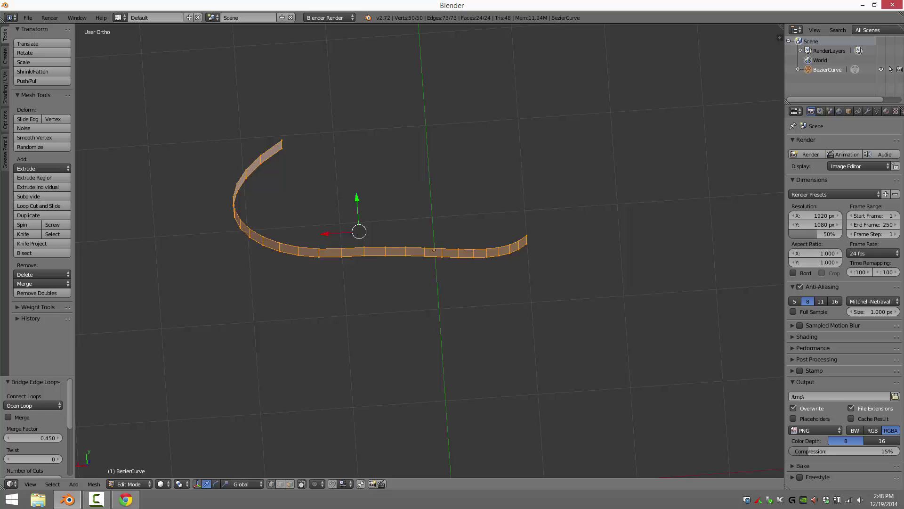
Step: Solidify the bridged strip's faces with a thickness of 0.0560
{"action": "key", "text": "F10"}
{"action": "key", "text": "ctrl+f"}
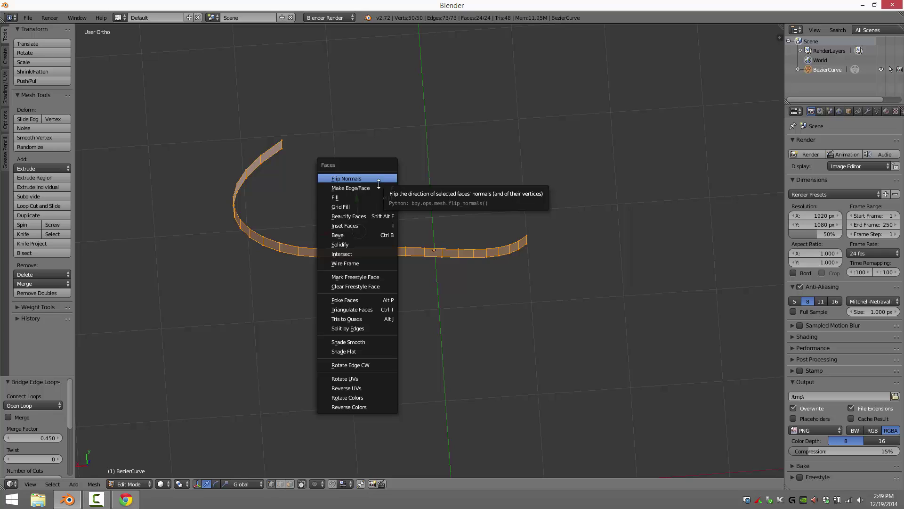
{"action": "left_click", "coordinate": [349, 244]}
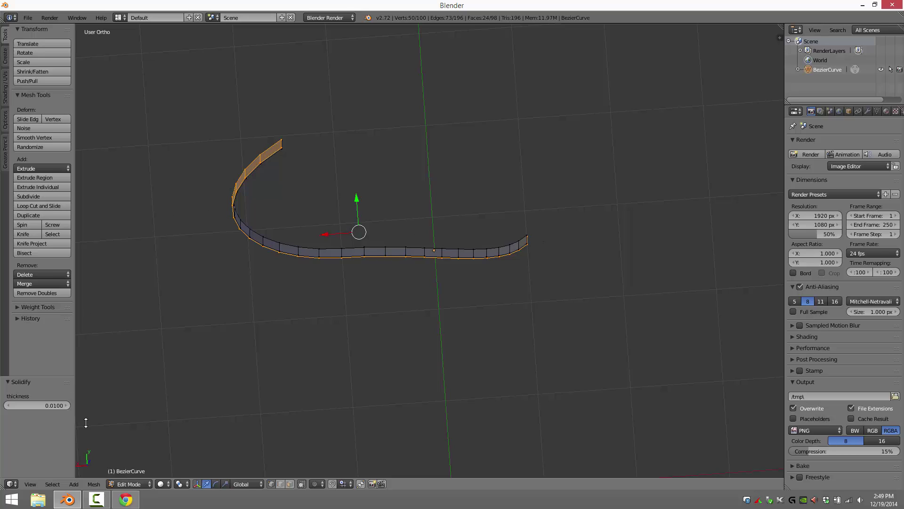
{"action": "left_click_drag", "start_coordinate": [55, 405], "coordinate": [88, 402]}
{"action": "middle_click_drag", "start_coordinate": [355, 337], "coordinate": [401, 285]}
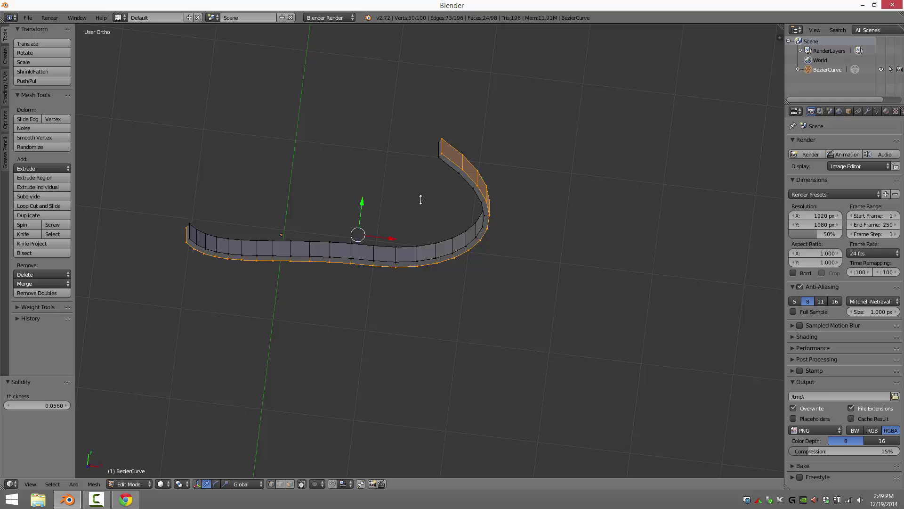
Step: Return to Object Mode and delete the whole thickened strip object
{"action": "key", "text": "a"}
{"action": "key", "text": "a"}
{"action": "key", "text": "x"}
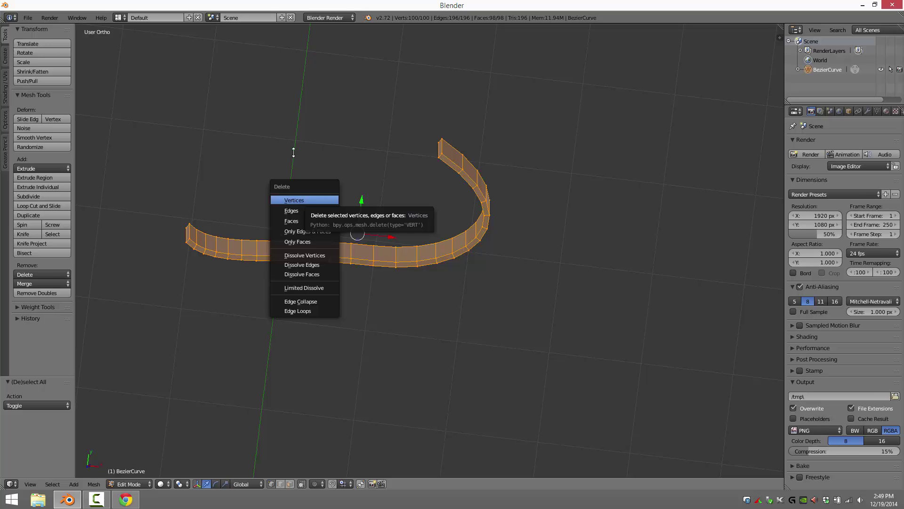
{"action": "key", "text": "a"}
{"action": "key", "text": "Tab"}
{"action": "key", "text": "x"}
{"action": "left_click", "coordinate": [351, 172]}
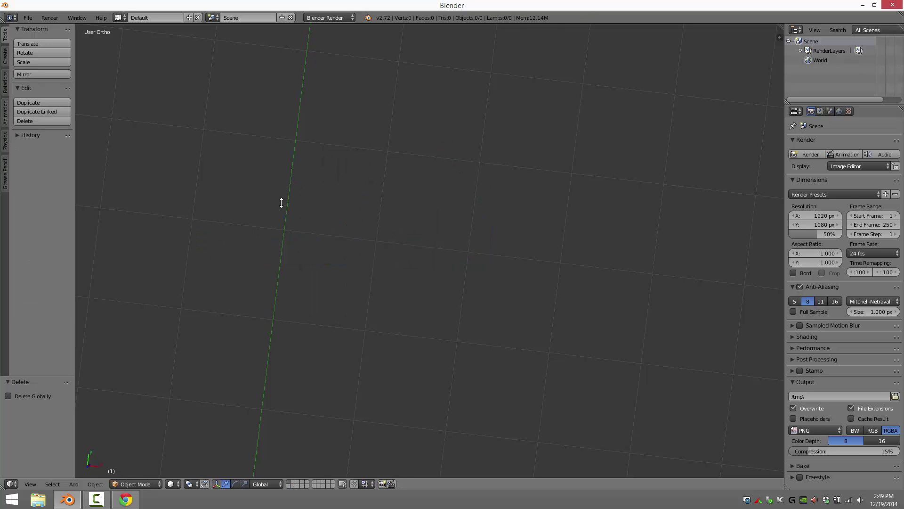
{"action": "key", "text": "KP_1"}
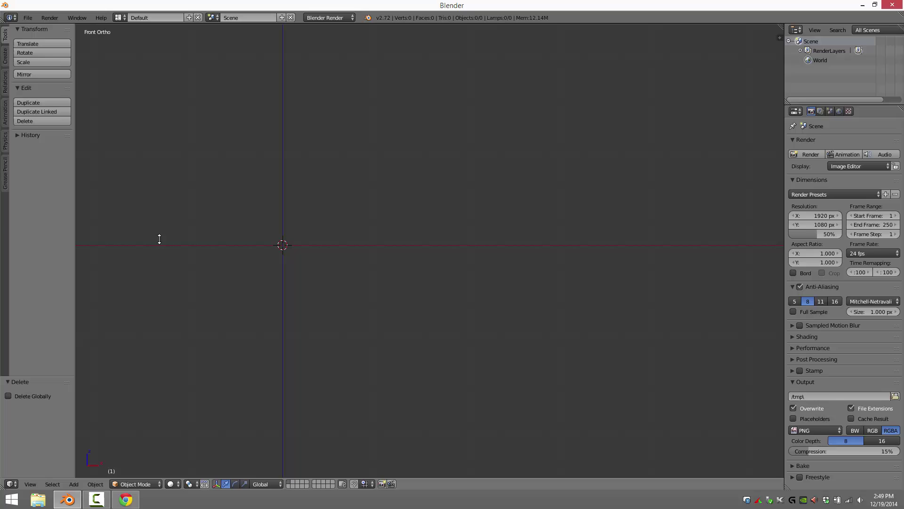
Step: Start a new scene from the startup file and delete the default cube
{"action": "left_click", "coordinate": [28, 18]}
{"action": "left_click", "coordinate": [36, 27]}
{"action": "left_click", "coordinate": [41, 37]}
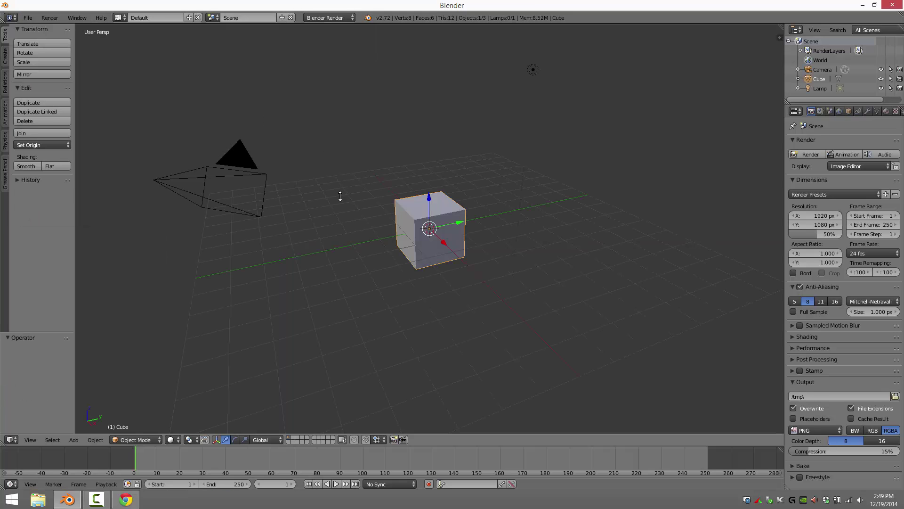
{"action": "key", "text": "x"}
{"action": "left_click", "coordinate": [386, 235]}
{"action": "middle_click_drag", "start_coordinate": [448, 243], "coordinate": [445, 265], "text": "ctrl"}
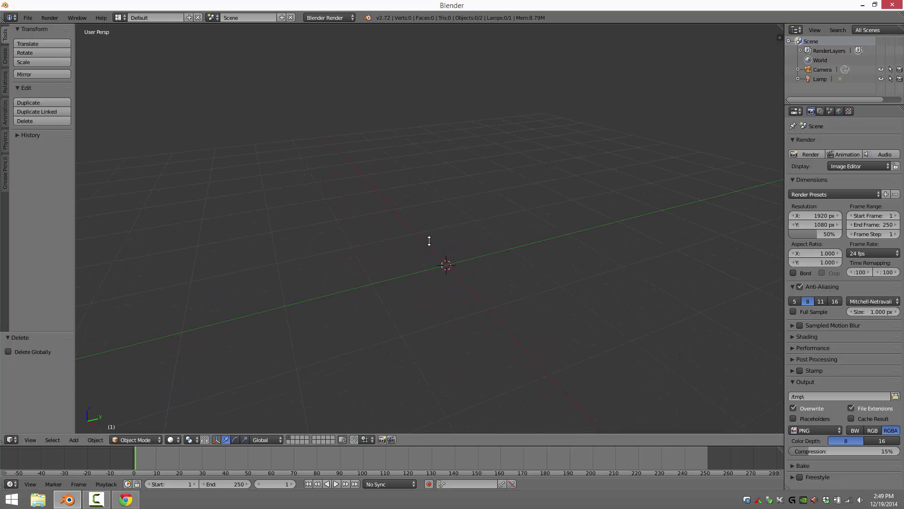
Step: From top view, add a Bezier circle and place a duplicate offset about -0.16 X, 0.22 Y and 1.51 Z
{"action": "key", "text": "KP_7"}
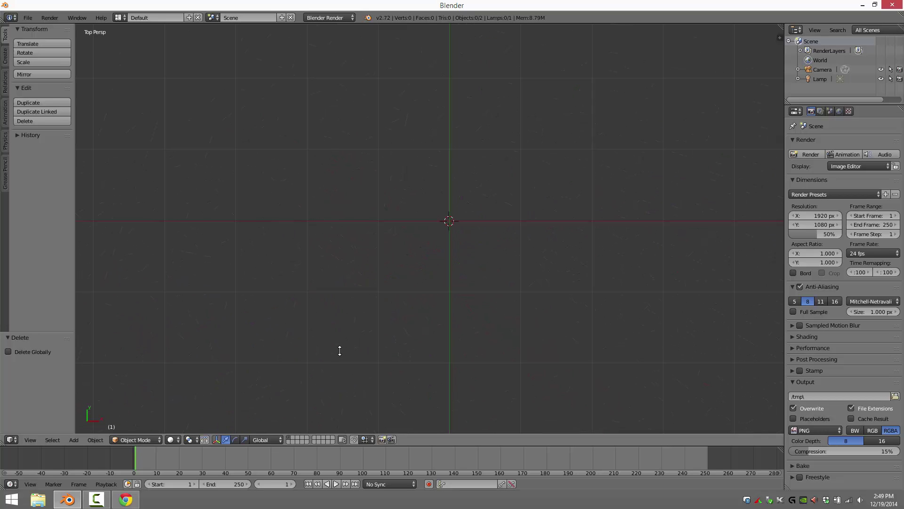
{"action": "left_click", "coordinate": [74, 440]}
{"action": "mouse_move", "coordinate": [96, 439]}
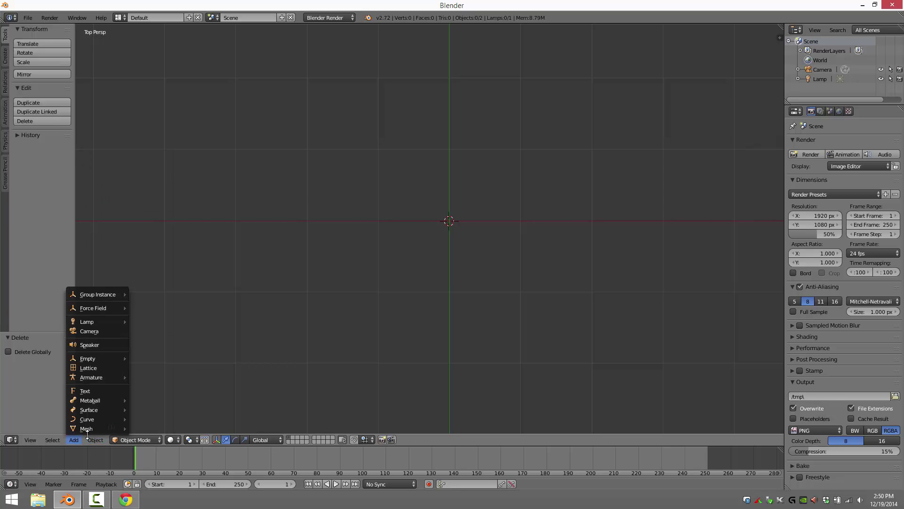
{"action": "mouse_move", "coordinate": [83, 415]}
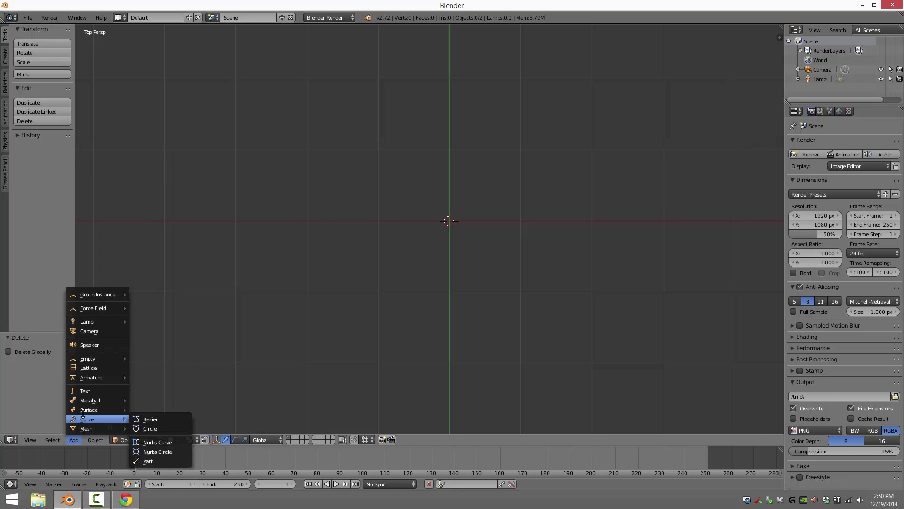
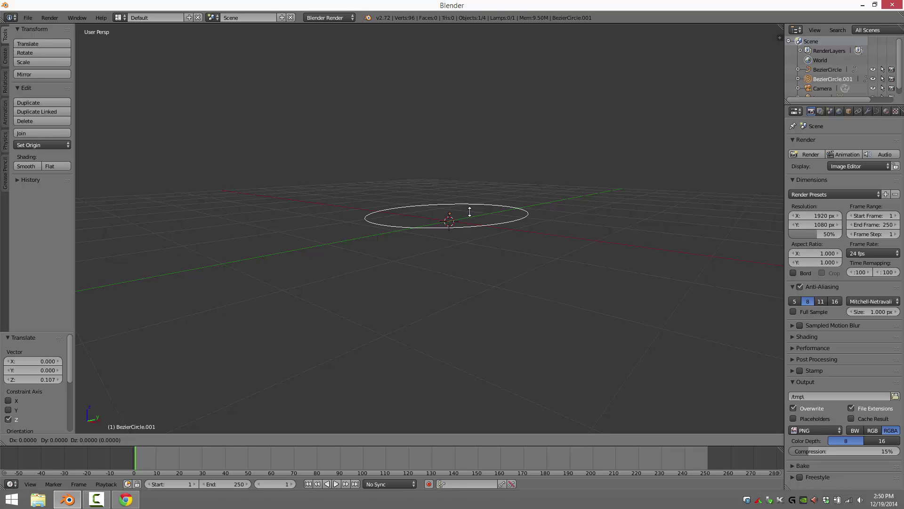
{"action": "left_click", "coordinate": [472, 103]}
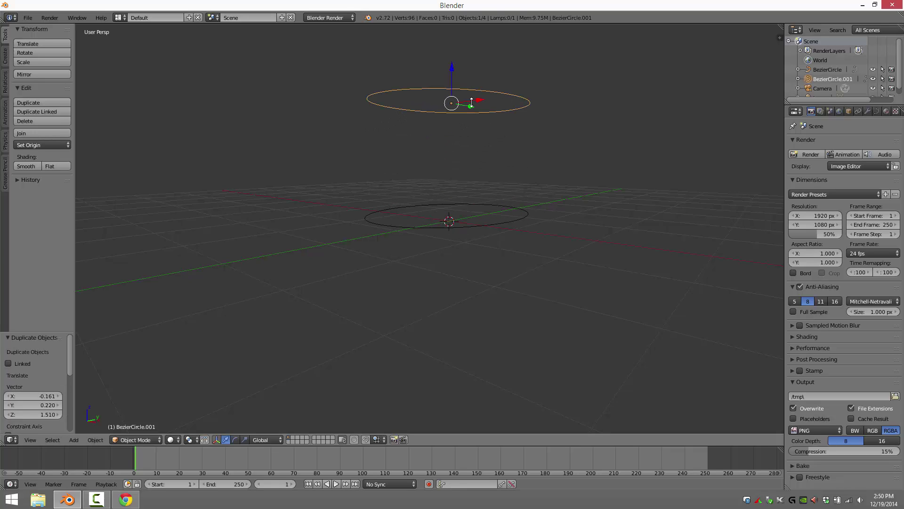
Step: Duplicate the upper circle and place the copy above it, offset about -1.11 X, 0.55 Y and 1.30 Z
{"action": "middle_click_drag", "start_coordinate": [562, 167], "coordinate": [445, 206]}
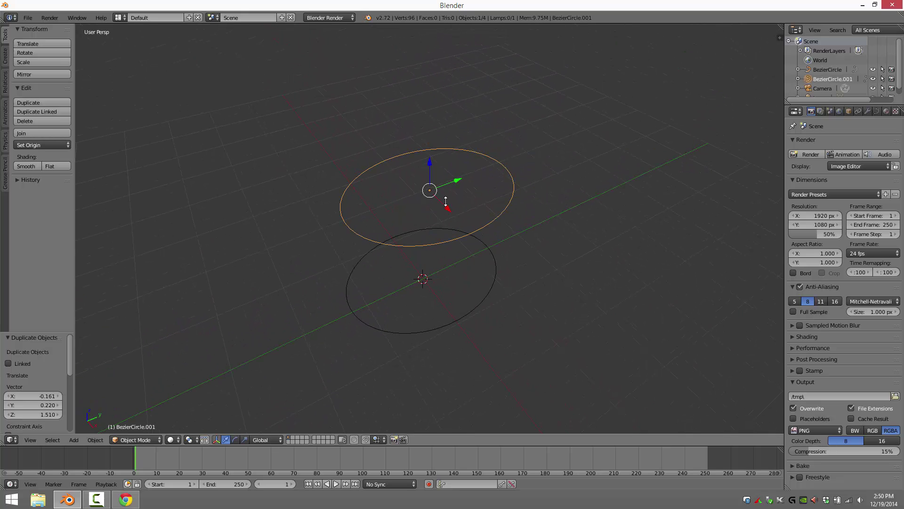
{"action": "key", "text": "shift+d"}
{"action": "left_click", "coordinate": [436, 68]}
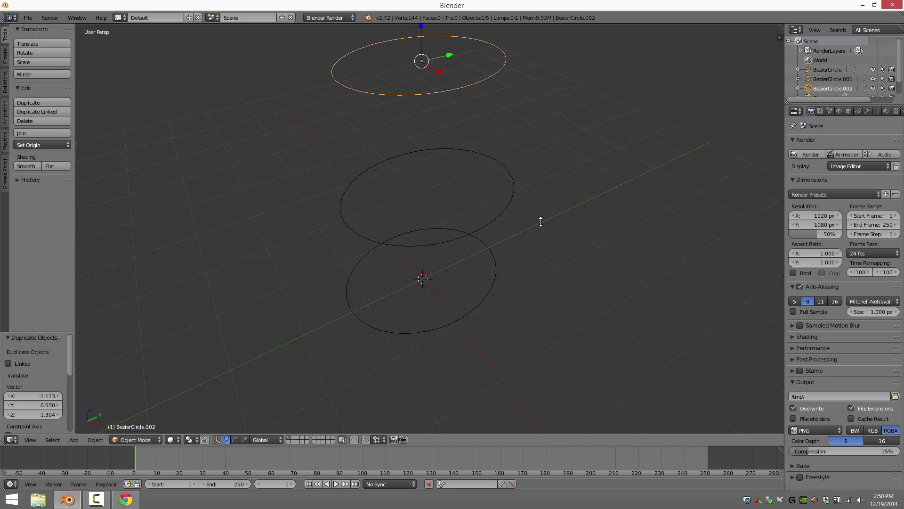
Step: In top orthographic view, shift the topmost circle along X and Y over the other two, including about -0.66 along Y
{"action": "key", "text": "KP_7"}
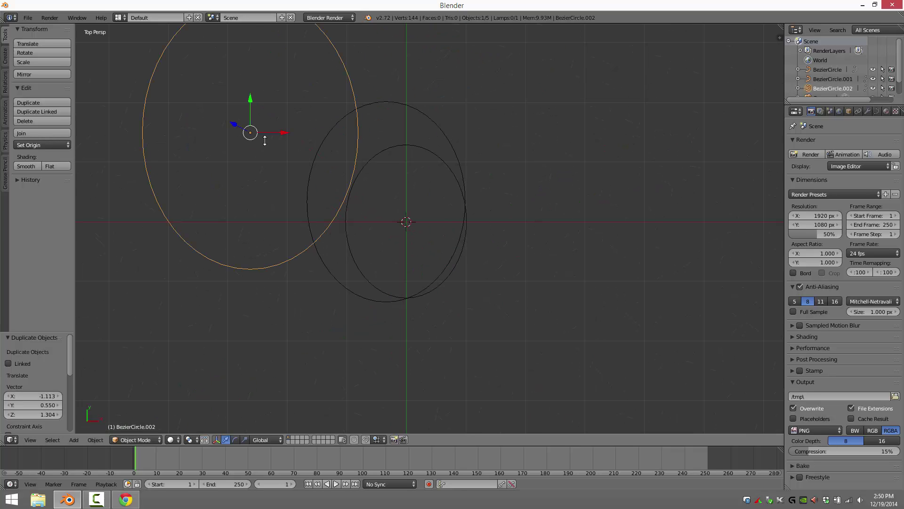
{"action": "left_click_drag", "start_coordinate": [286, 133], "coordinate": [427, 147]}
{"action": "left_click_drag", "start_coordinate": [391, 107], "coordinate": [392, 178]}
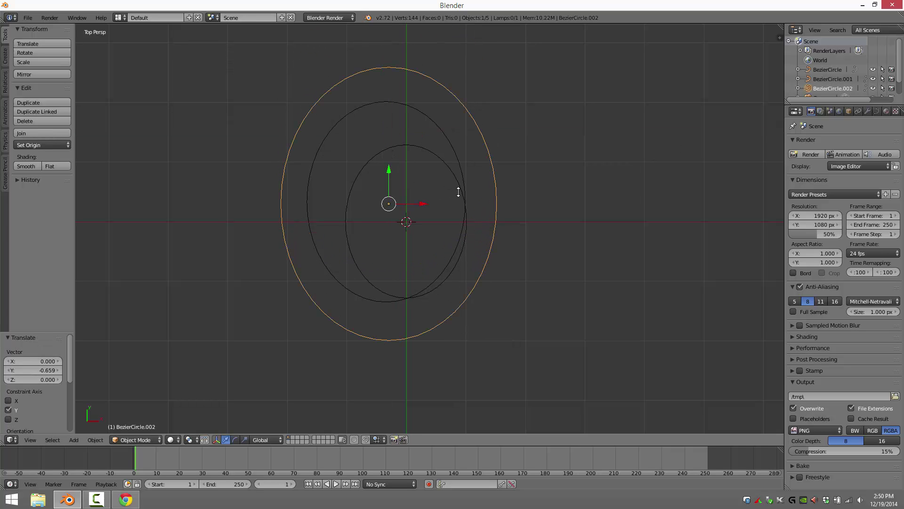
{"action": "key", "text": "KP_5"}
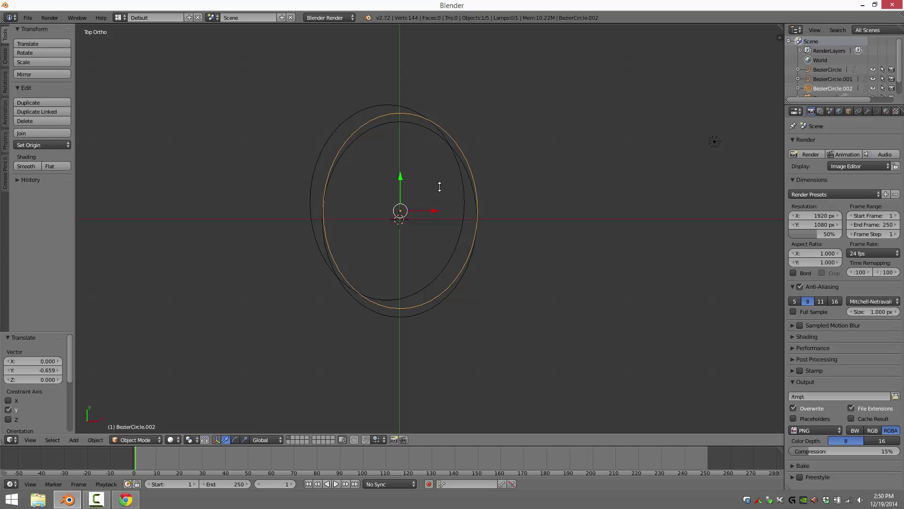
{"action": "mouse_move", "coordinate": [430, 207]}
{"action": "left_mouse_down"}
{"action": "mouse_move", "coordinate": [406, 197]}
{"action": "mouse_move", "coordinate": [433, 201]}
{"action": "left_mouse_up"}
Step: Line up the other circles from above, moving the middle one about 0.12 along X and the lowest about -0.055 along Y
{"action": "right_click", "coordinate": [388, 107]}
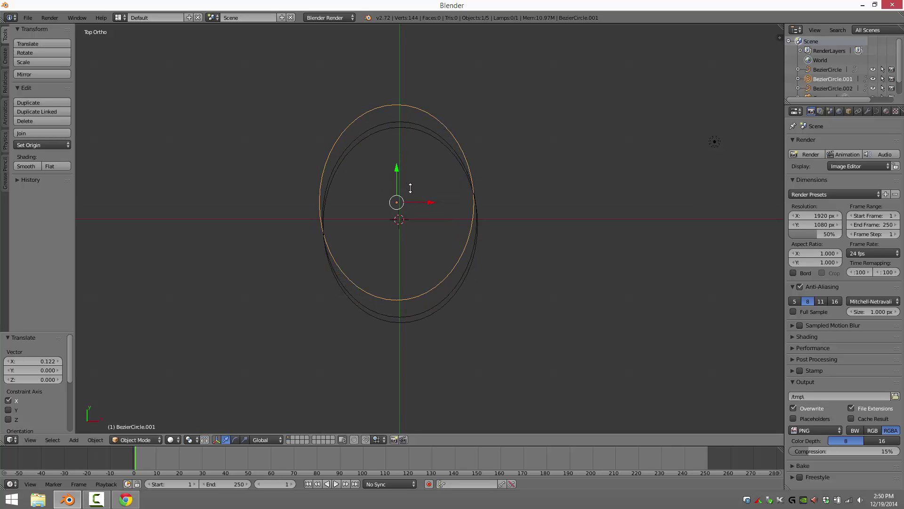
{"action": "left_click_drag", "start_coordinate": [394, 163], "coordinate": [399, 188]}
{"action": "right_click", "coordinate": [406, 126]}
Step: Scale the middle circle to about 0.469 and the topmost circle to about 0.524
{"action": "middle_click_drag", "start_coordinate": [589, 247], "coordinate": [563, 206]}
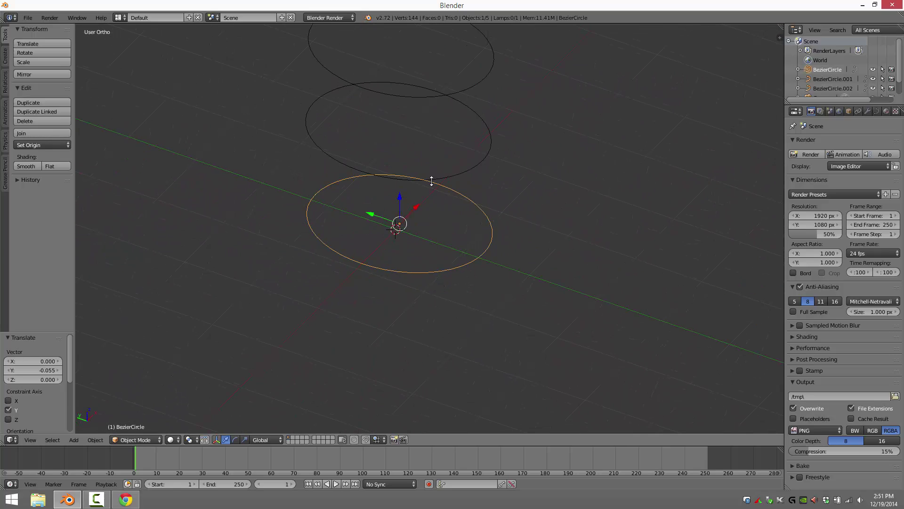
{"action": "right_click", "coordinate": [446, 175]}
{"action": "key", "text": "s"}
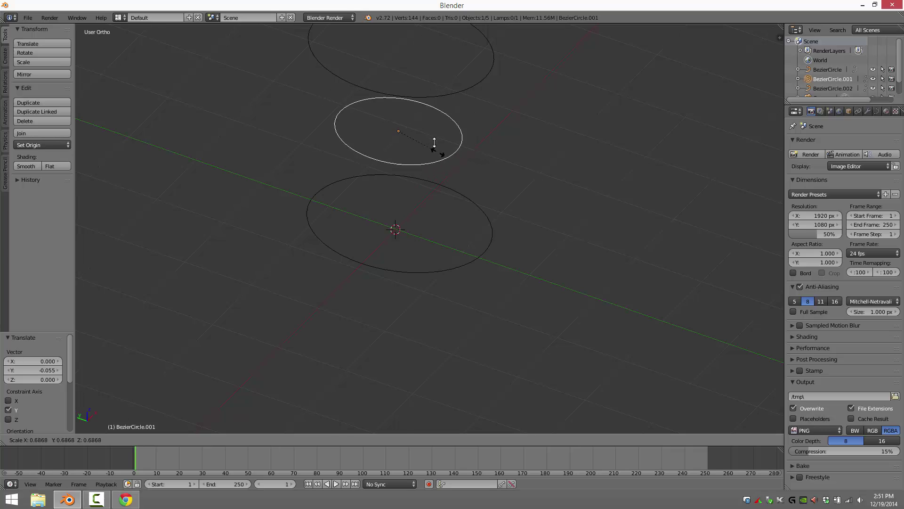
{"action": "left_click", "coordinate": [428, 127]}
{"action": "right_click", "coordinate": [440, 95]}
{"action": "key", "text": "s"}
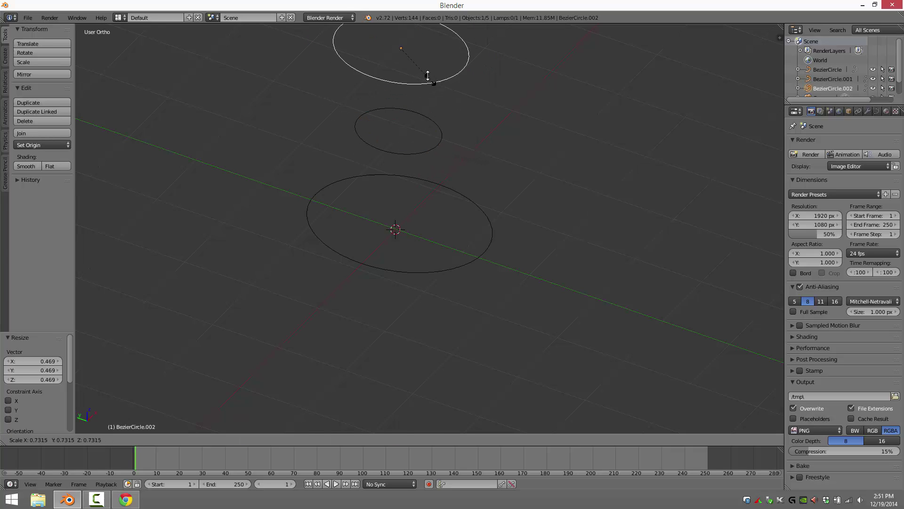
{"action": "left_click", "coordinate": [438, 85]}
Step: Select all three circles and convert them from curves to meshes
{"action": "right_click", "coordinate": [471, 272]}
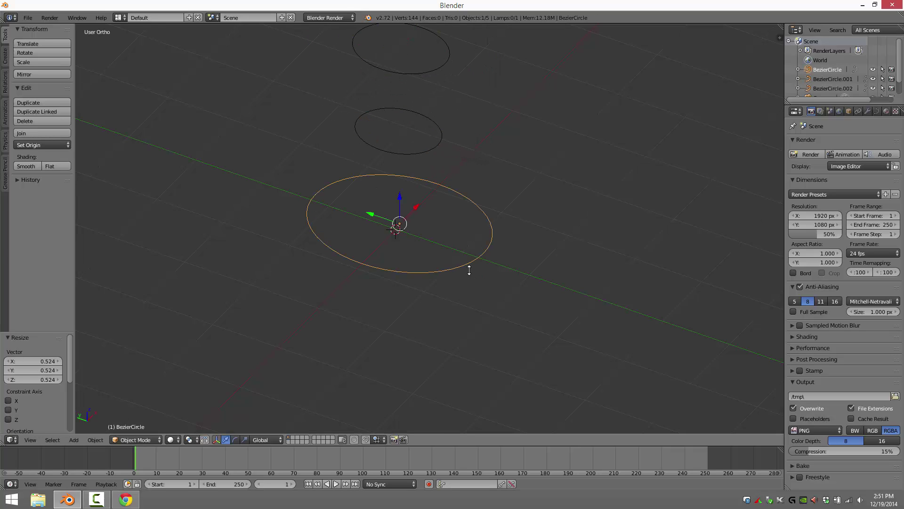
{"action": "right_click", "coordinate": [423, 146], "text": "shift"}
{"action": "right_click", "coordinate": [389, 72], "text": "shift"}
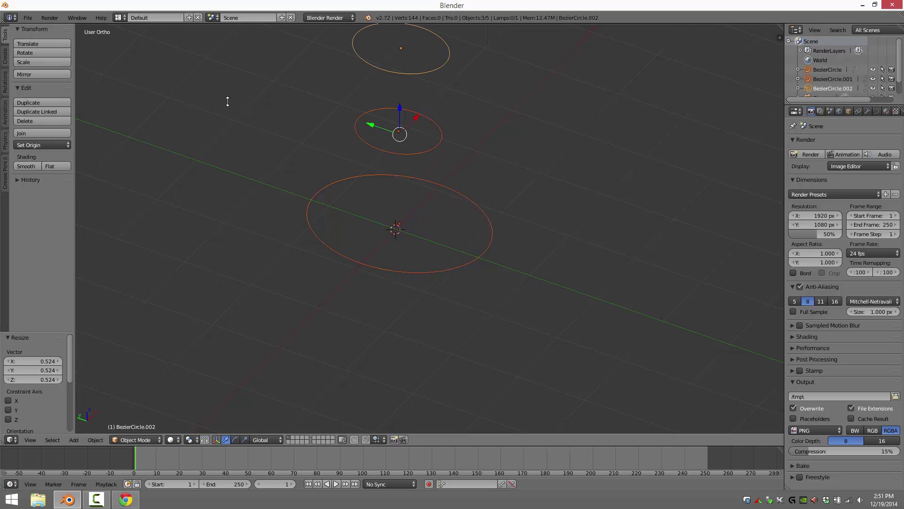
{"action": "left_click", "coordinate": [95, 440]}
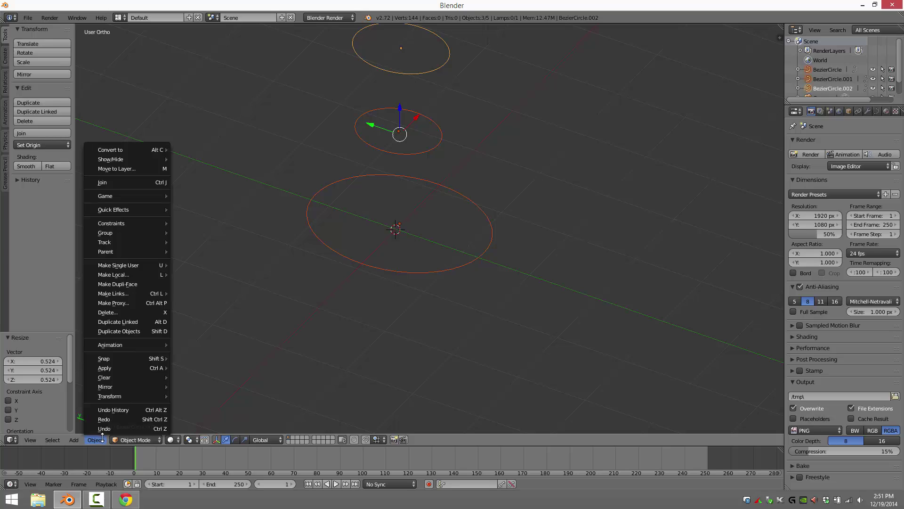
{"action": "mouse_move", "coordinate": [130, 150]}
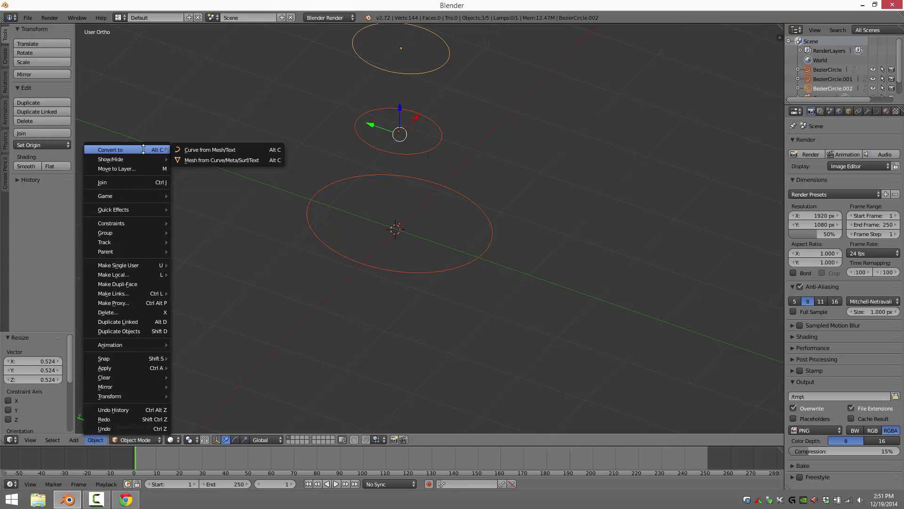
{"action": "left_click", "coordinate": [226, 161]}
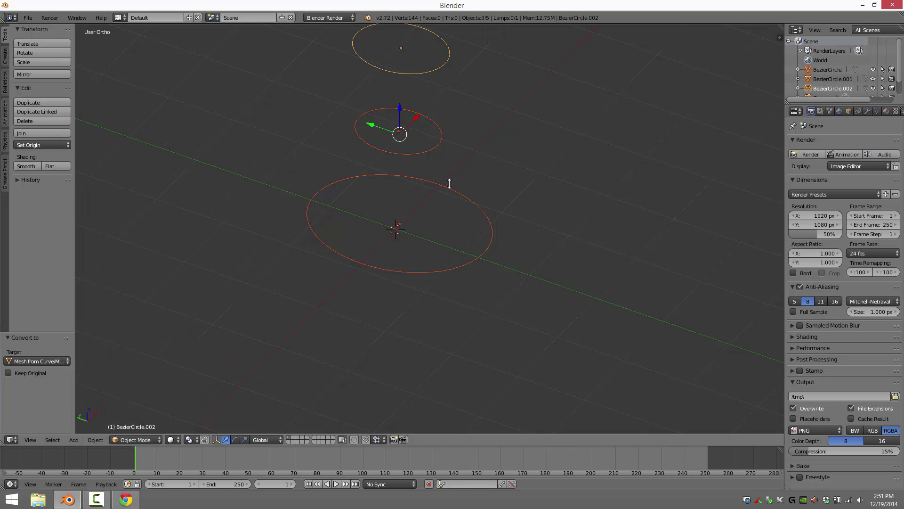
Step: Join the three mesh circles into one object and switch it to Edit Mode
{"action": "key", "text": "ctrl+j"}
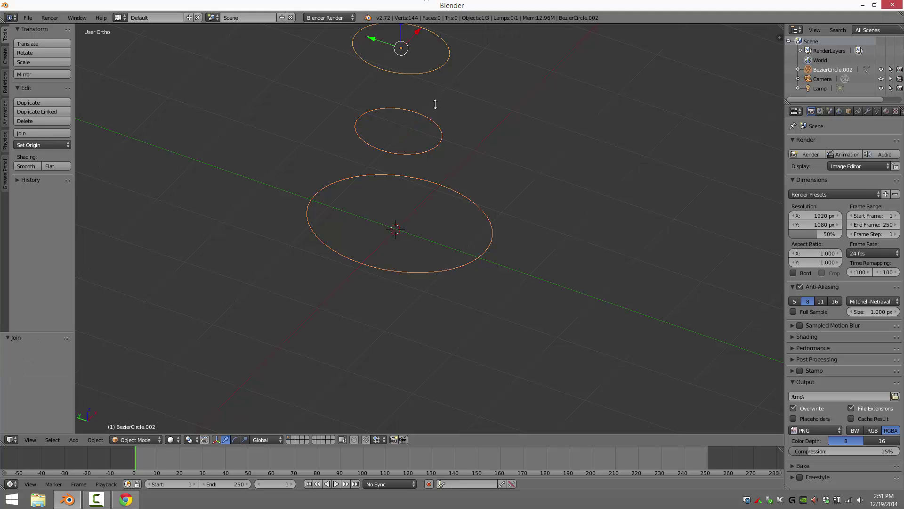
{"action": "left_click", "coordinate": [137, 439]}
{"action": "left_click", "coordinate": [135, 417]}
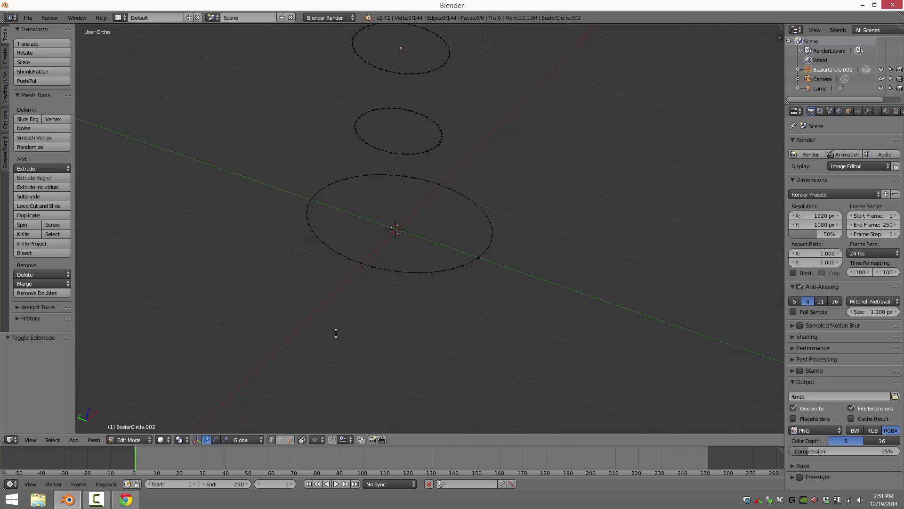
Step: Switch to edge select mode, select the edge loops of all three circles and join them with Bridge Edge Loops
{"action": "key", "text": "ctrl+Tab"}
{"action": "left_click", "coordinate": [387, 283]}
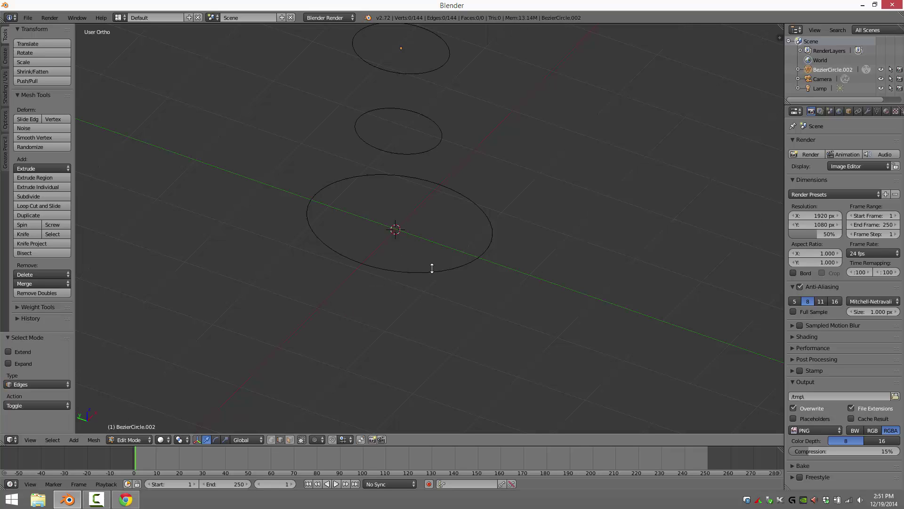
{"action": "right_click", "coordinate": [434, 270], "text": "alt"}
{"action": "right_click", "coordinate": [416, 151], "text": "alt+shift"}
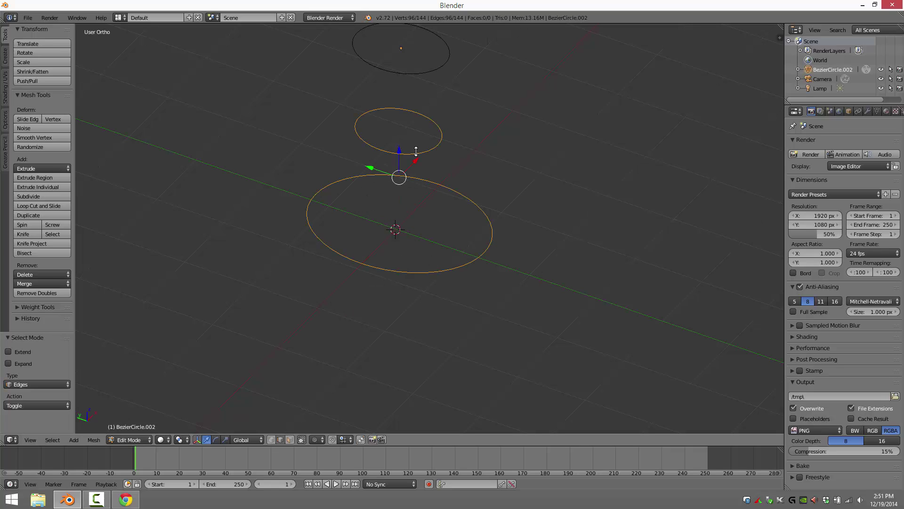
{"action": "right_click", "coordinate": [434, 69], "text": "alt+shift"}
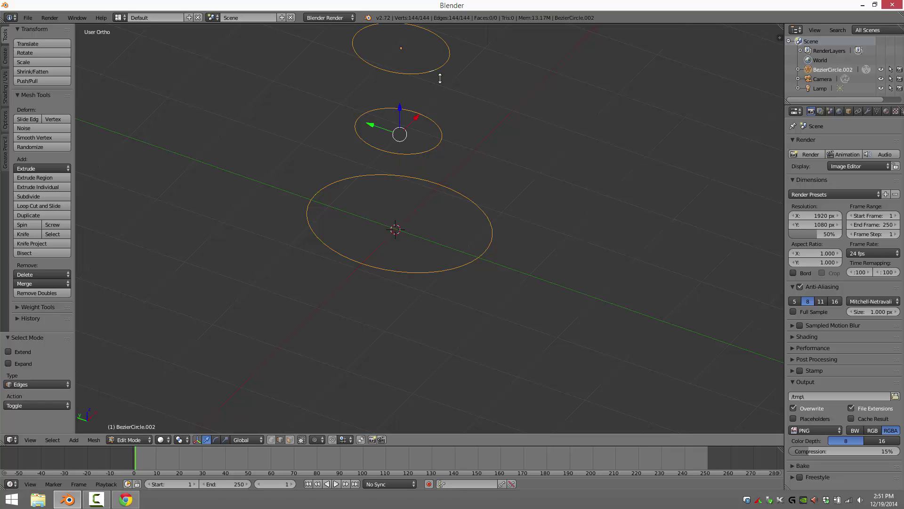
{"action": "middle_click_drag", "start_coordinate": [537, 184], "coordinate": [561, 171]}
{"action": "key", "text": "space"}
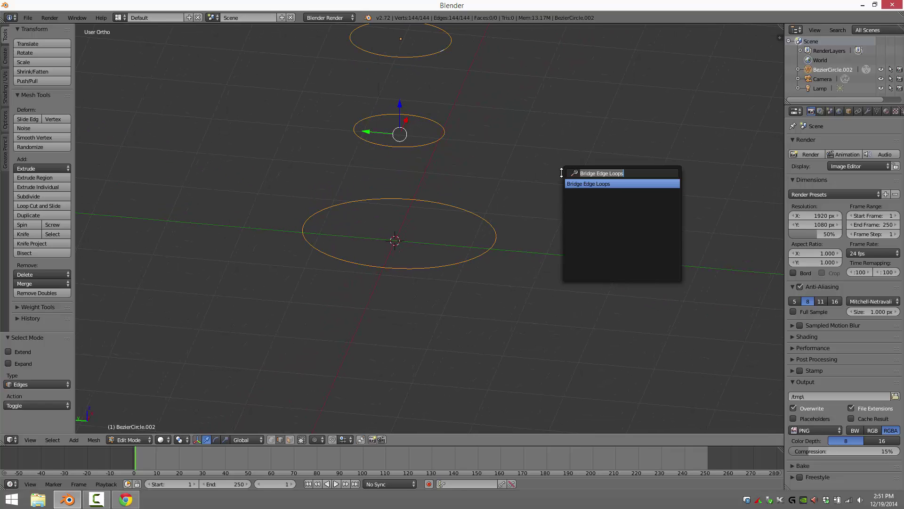
{"action": "key", "text": "Return"}
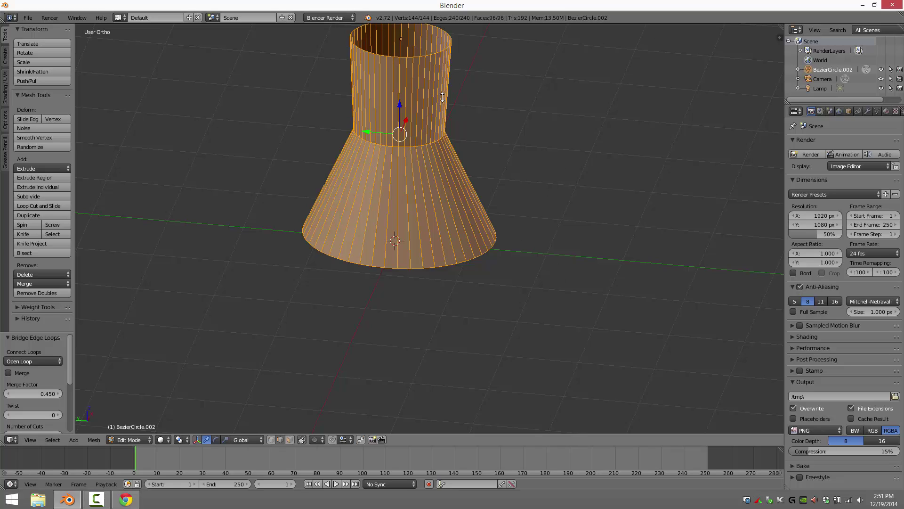
Step: In edge select mode, select the edge loop around the wide bottom opening and close it with Grid Fill
{"action": "middle_click_drag", "start_coordinate": [553, 232], "coordinate": [519, 174]}
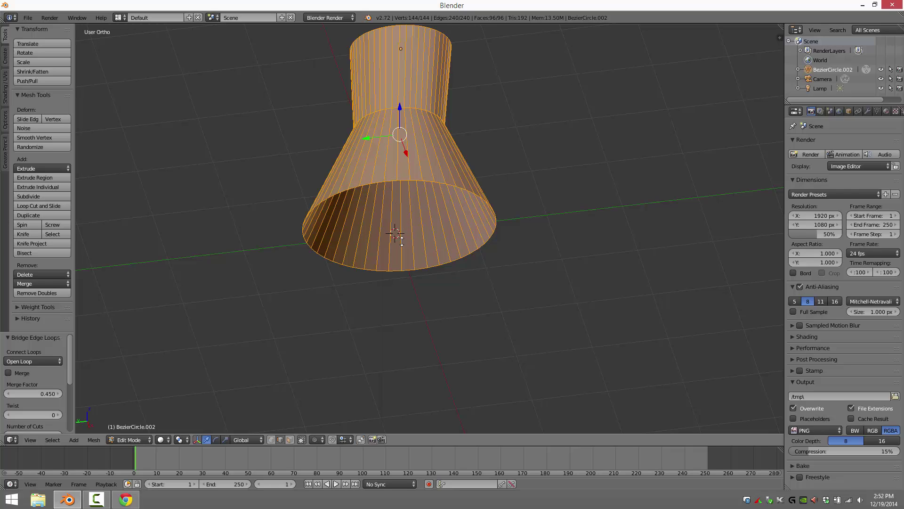
{"action": "right_click", "coordinate": [388, 181]}
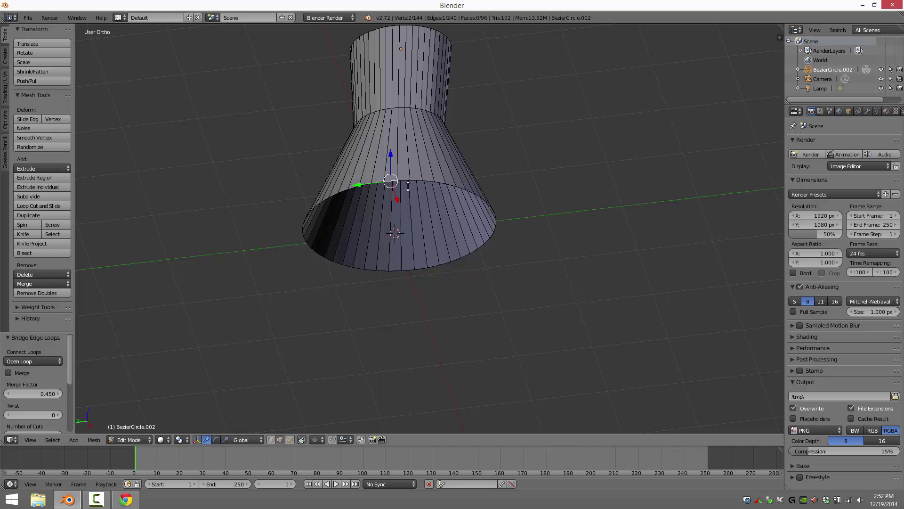
{"action": "key", "text": "Tab"}
{"action": "key", "text": "Tab"}
{"action": "key", "text": "ctrl+Tab"}
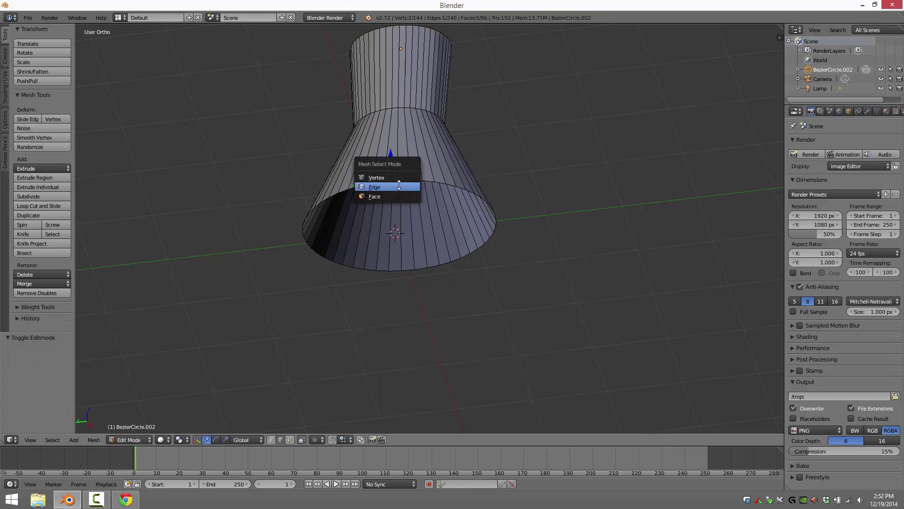
{"action": "left_click", "coordinate": [401, 185]}
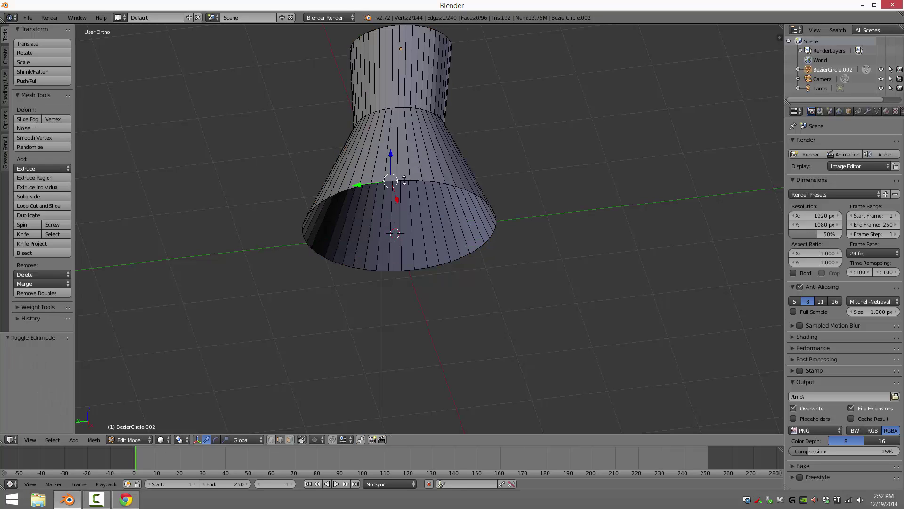
{"action": "left_click", "coordinate": [404, 180]}
{"action": "right_click", "coordinate": [404, 180], "text": "alt"}
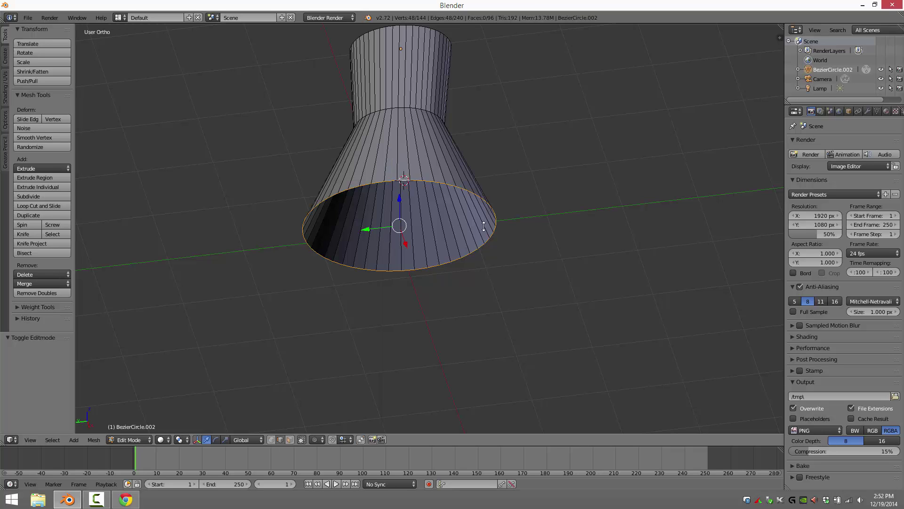
{"action": "middle_click_drag", "start_coordinate": [483, 226], "coordinate": [515, 272]}
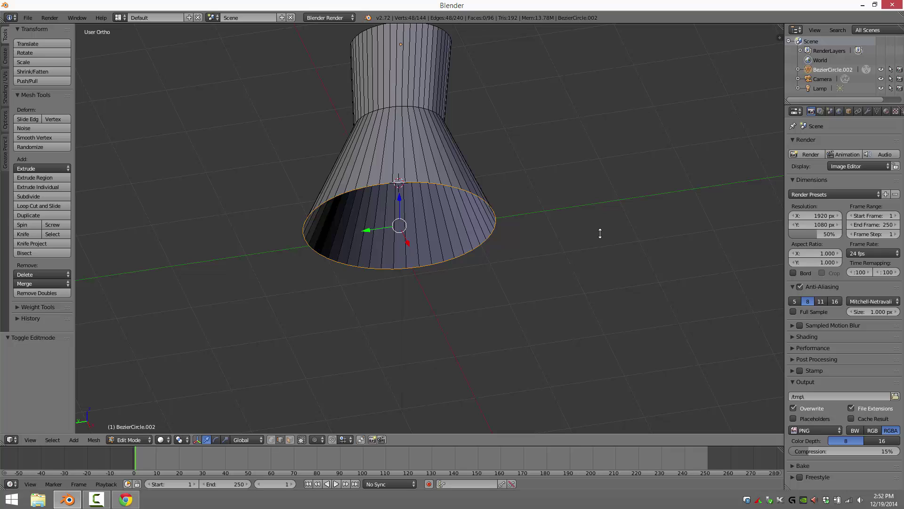
{"action": "key", "text": "space"}
{"action": "type", "text": "grid"}
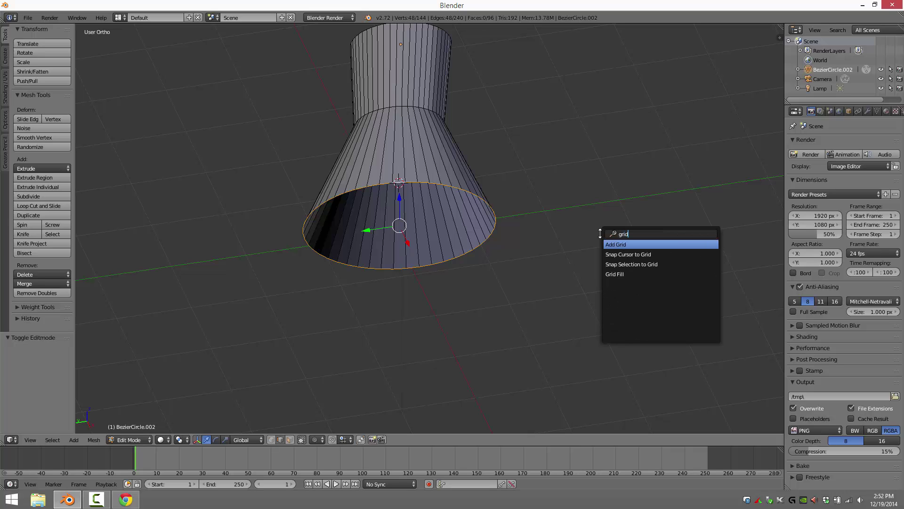
{"action": "key", "text": "Down"}
{"action": "key", "text": "Down"}
{"action": "key", "text": "Down"}
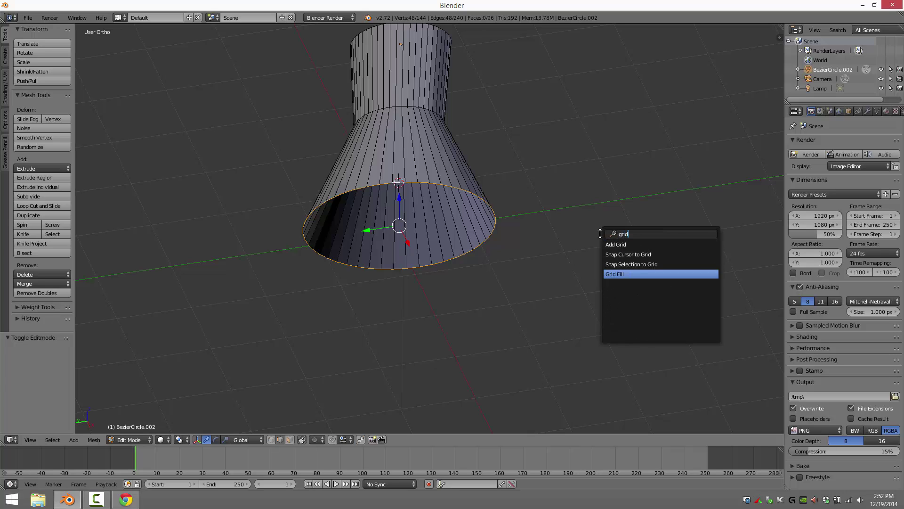
{"action": "key", "text": "Return"}
Step: Try a Grid Fill span of 7 on the bottom cap
{"action": "middle_click_drag", "start_coordinate": [582, 152], "coordinate": [512, 166]}
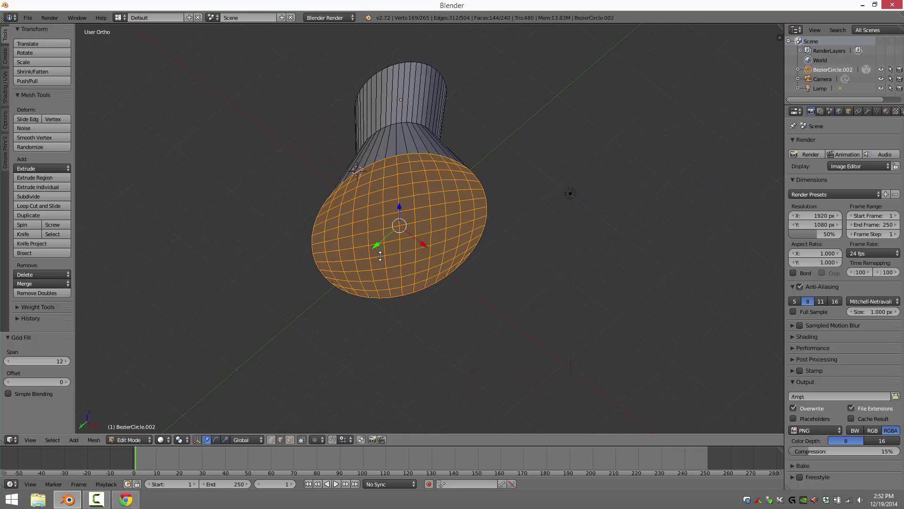
{"action": "middle_click_drag", "start_coordinate": [381, 256], "coordinate": [472, 242]}
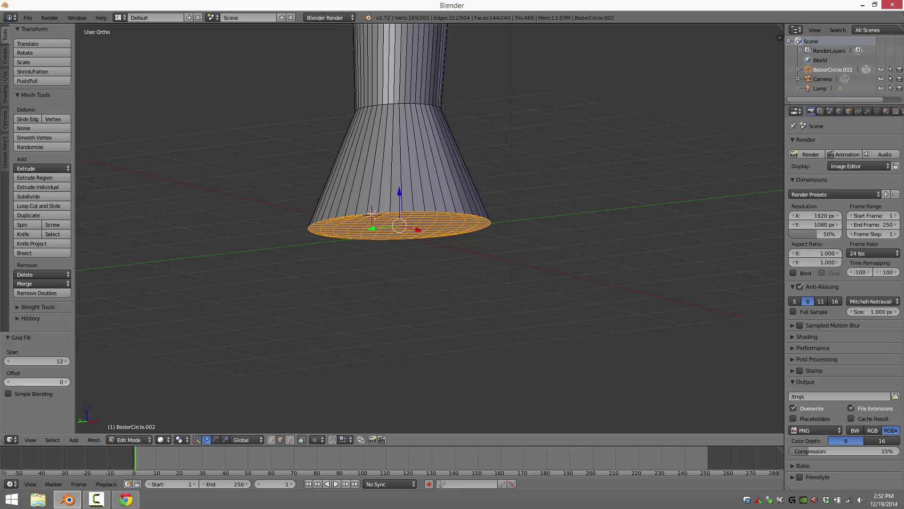
{"action": "left_click", "coordinate": [9, 361]}
{"action": "left_click", "coordinate": [8, 361]}
{"action": "left_click", "coordinate": [9, 361]}
{"action": "left_click", "coordinate": [8, 361]}
{"action": "left_click", "coordinate": [9, 361]}
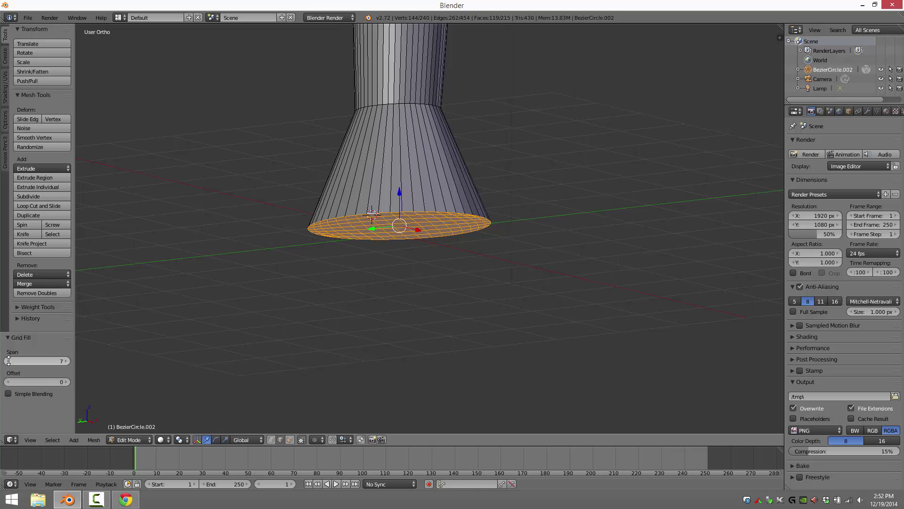
Step: Rotate the bottom cap's grid pattern by setting the Grid Fill offset to -2
{"action": "middle_click_drag", "start_coordinate": [488, 310], "coordinate": [495, 264]}
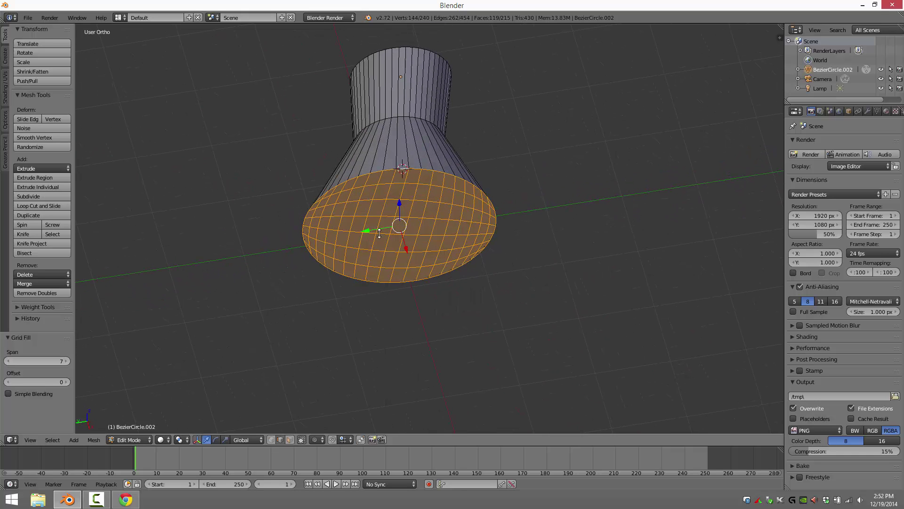
{"action": "left_click", "coordinate": [7, 382]}
{"action": "left_click", "coordinate": [8, 382]}
{"action": "left_click", "coordinate": [8, 382]}
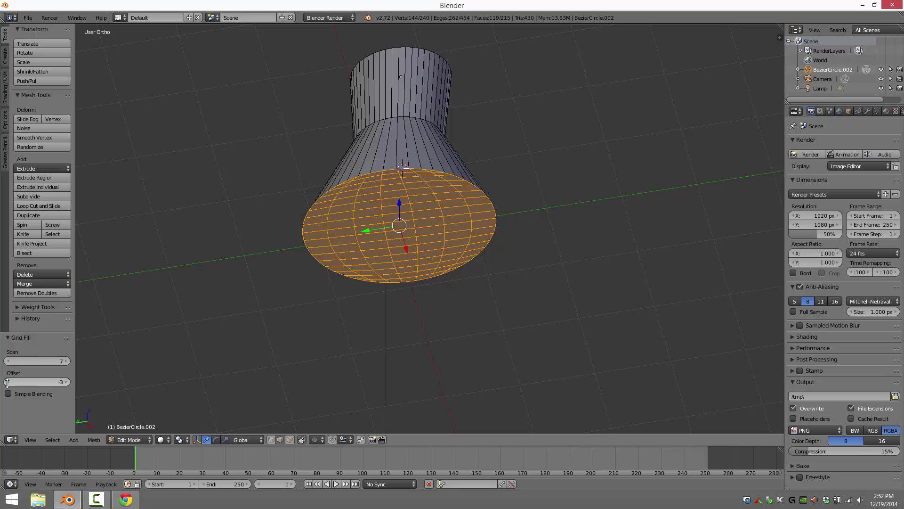
{"action": "left_click", "coordinate": [8, 382]}
{"action": "left_click", "coordinate": [66, 382]}
{"action": "left_click", "coordinate": [66, 382]}
{"action": "left_click", "coordinate": [66, 382]}
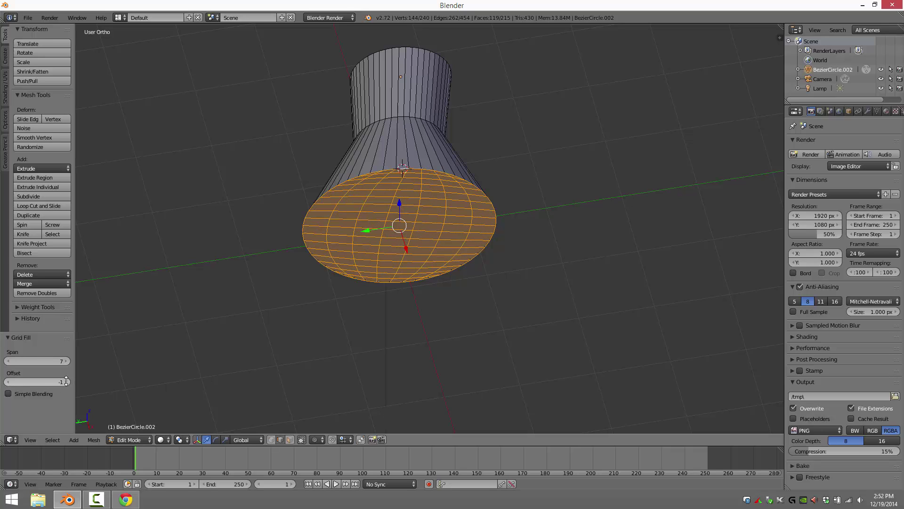
{"action": "left_click", "coordinate": [9, 382]}
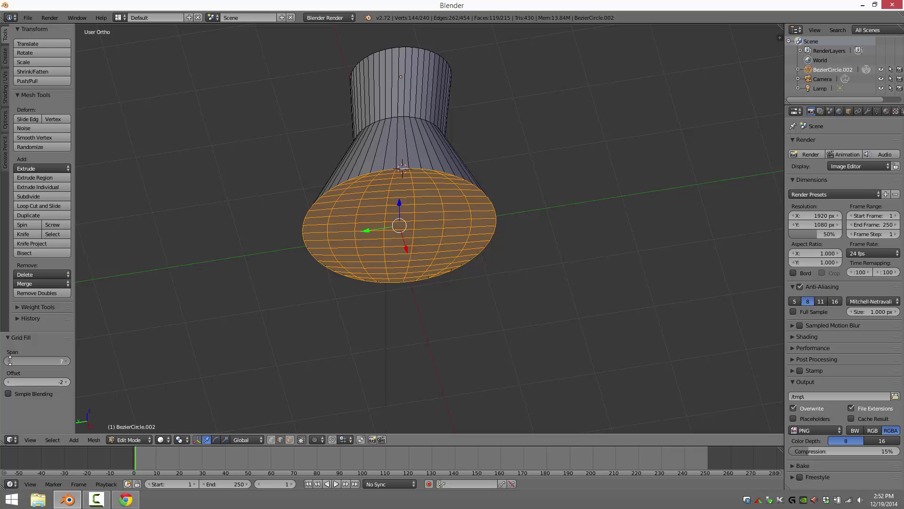
Step: Try a smaller Grid Fill span of 3 on the bottom cap, then raise the span to 10
{"action": "left_click", "coordinate": [10, 361]}
{"action": "left_click", "coordinate": [10, 361]}
{"action": "left_click", "coordinate": [10, 361]}
{"action": "left_click", "coordinate": [10, 361]}
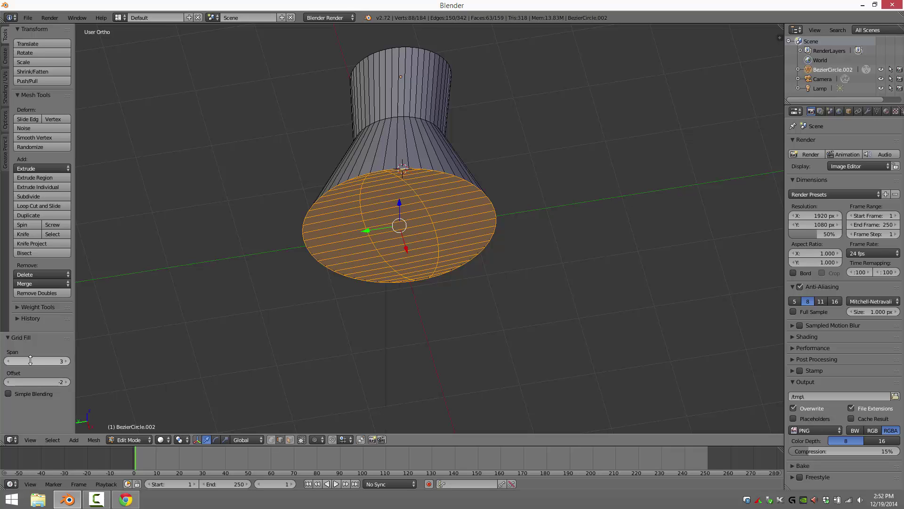
{"action": "left_click", "coordinate": [64, 361]}
{"action": "left_click", "coordinate": [64, 361]}
{"action": "left_click", "coordinate": [64, 360]}
{"action": "left_click", "coordinate": [64, 360]}
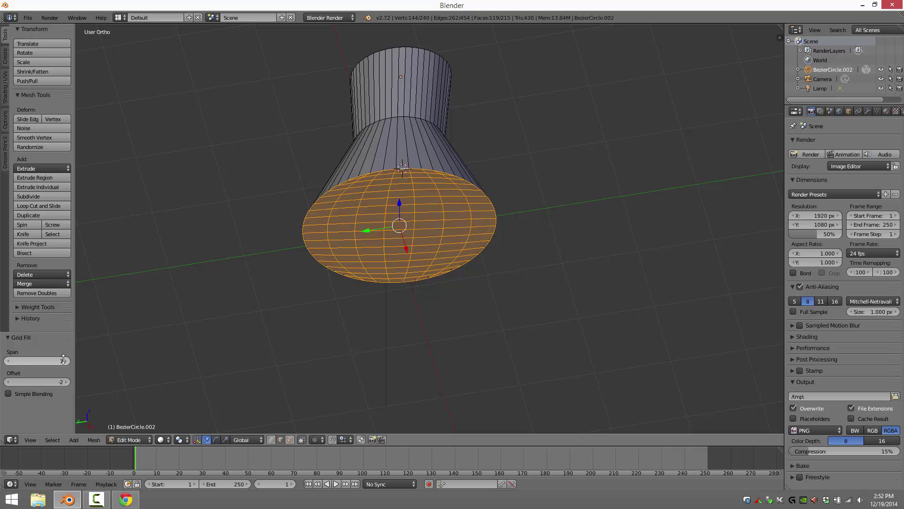
{"action": "left_click", "coordinate": [64, 360]}
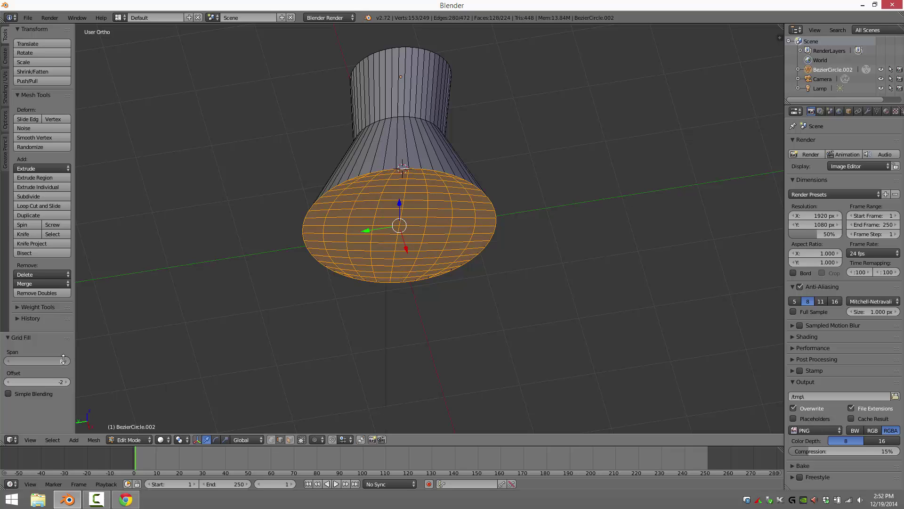
{"action": "left_click", "coordinate": [64, 361]}
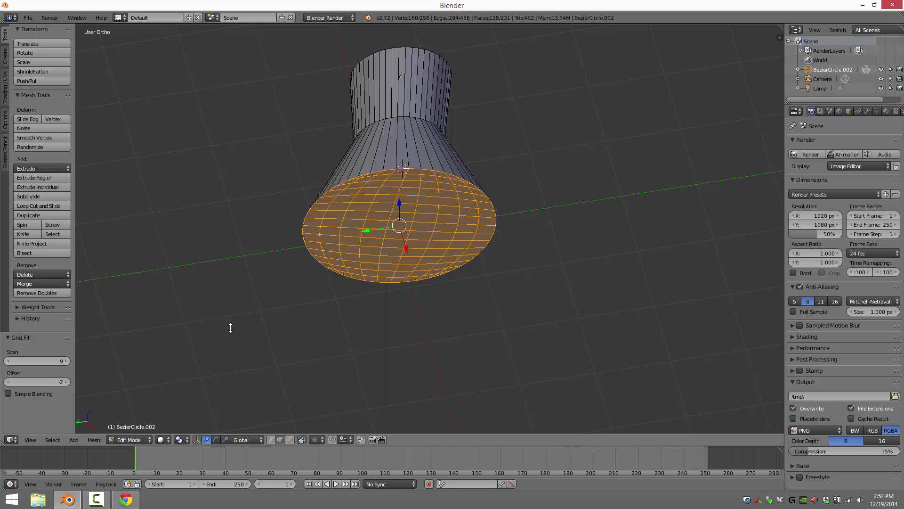
{"action": "left_click", "coordinate": [64, 361]}
Step: Test the edge loop selection along the rim of the grid-filled bottom cap in edge select mode
{"action": "middle_click_drag", "start_coordinate": [574, 269], "coordinate": [494, 297]}
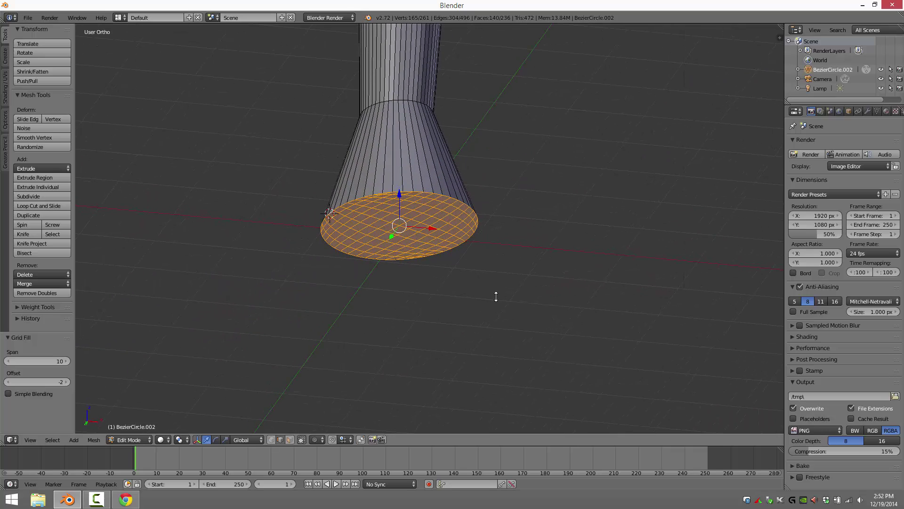
{"action": "middle_click_drag", "start_coordinate": [370, 234], "coordinate": [464, 242], "text": "ctrl"}
{"action": "mouse_move", "coordinate": [337, 143]}
{"action": "middle_mouse_down"}
{"action": "mouse_move", "coordinate": [352, 153]}
{"action": "mouse_move", "coordinate": [322, 122]}
{"action": "middle_mouse_up"}
{"action": "scroll", "coordinate": [352, 173], "scroll_direction": "up", "scroll_amount": 4}
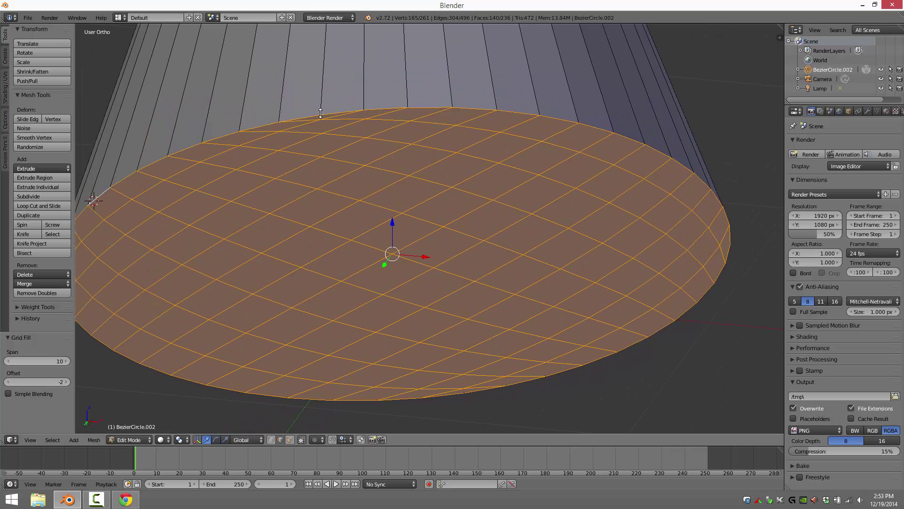
{"action": "key", "text": "ctrl+Tab"}
{"action": "left_click", "coordinate": [522, 115]}
{"action": "right_click", "coordinate": [516, 110], "text": "alt"}
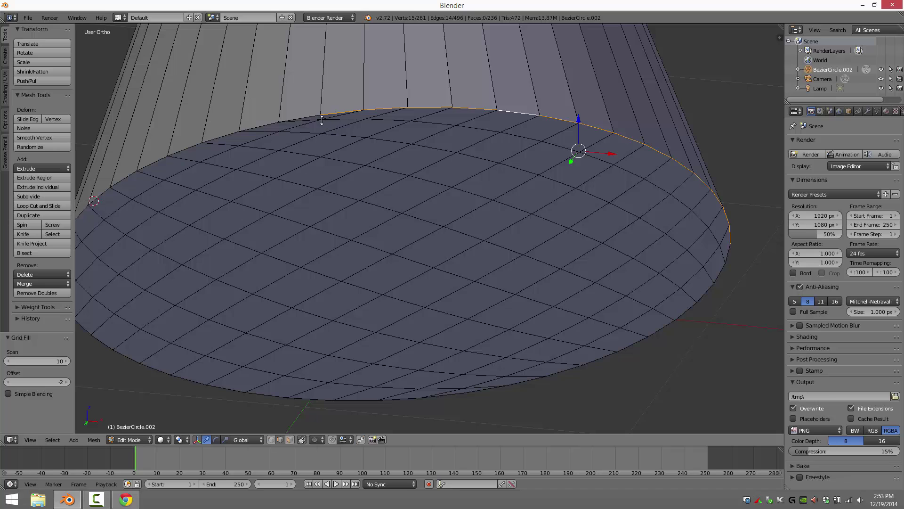
Step: Switch to vertex select mode and connect the rim vertex to the nearby inner vertex at one corner of the cap's grid
{"action": "scroll", "coordinate": [330, 122], "scroll_direction": "up", "scroll_amount": 3}
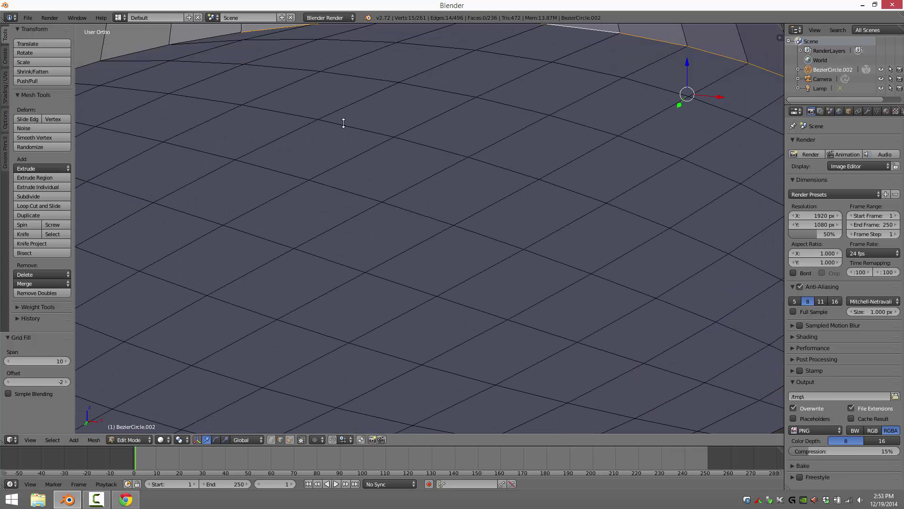
{"action": "middle_click_drag", "start_coordinate": [343, 126], "coordinate": [410, 168], "text": "shift"}
{"action": "key", "text": "ctrl+Tab"}
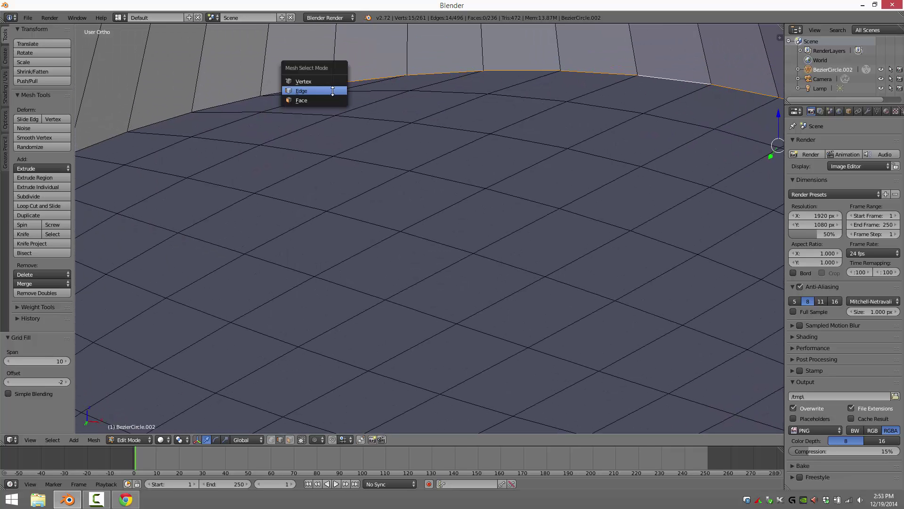
{"action": "left_click", "coordinate": [330, 77]}
{"action": "right_click", "coordinate": [330, 84]}
{"action": "right_click", "coordinate": [344, 93], "text": "shift"}
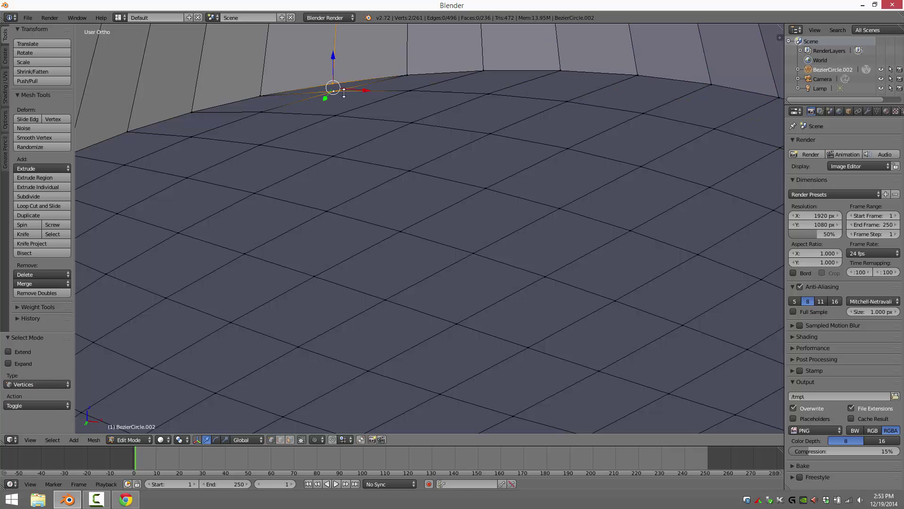
{"action": "key", "text": "j"}
Step: Connect the rim vertex to its adjacent inner vertex at the next two corners of the cap's grid
{"action": "middle_click_drag", "start_coordinate": [283, 146], "coordinate": [312, 151]}
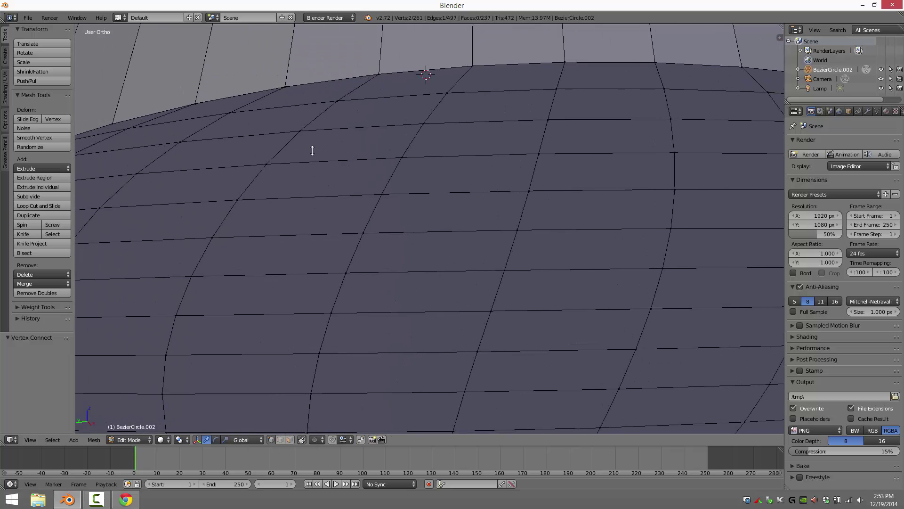
{"action": "middle_click_drag", "start_coordinate": [230, 140], "coordinate": [284, 133]}
{"action": "right_click", "coordinate": [263, 124]}
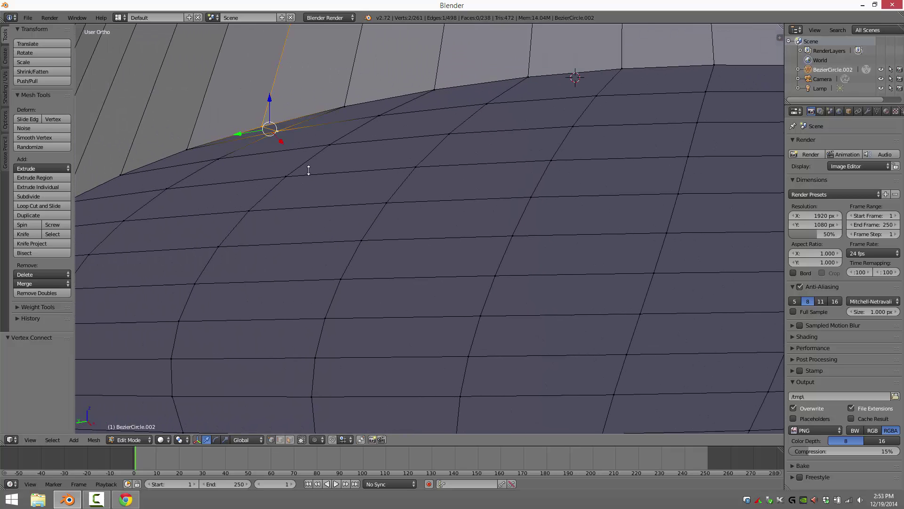
{"action": "middle_click_drag", "start_coordinate": [309, 171], "coordinate": [393, 161]}
{"action": "right_click", "coordinate": [397, 104]}
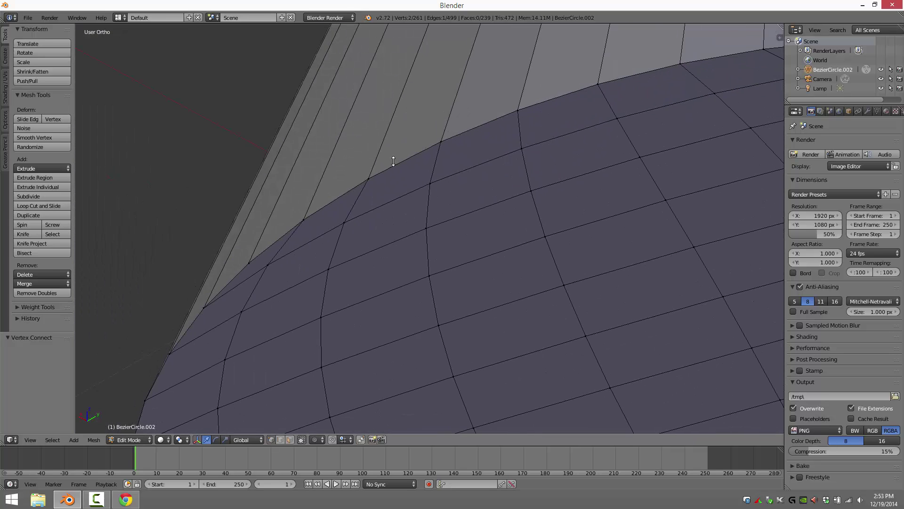
Step: Connect the rim and inner vertices at the cap grid's last corner, then select the whole rim edge loop
{"action": "right_click", "coordinate": [248, 260]}
{"action": "right_click", "coordinate": [267, 265], "text": "shift"}
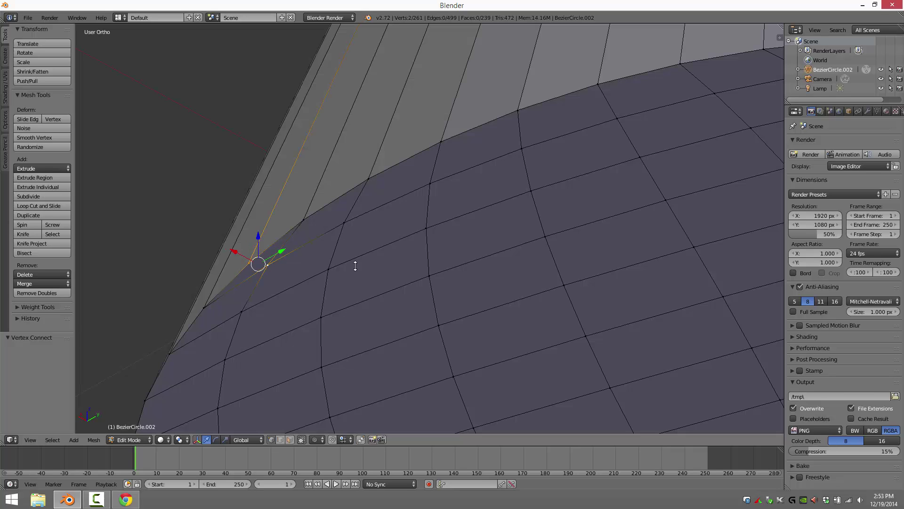
{"action": "key", "text": "j"}
{"action": "key", "text": "a"}
{"action": "key", "text": "a"}
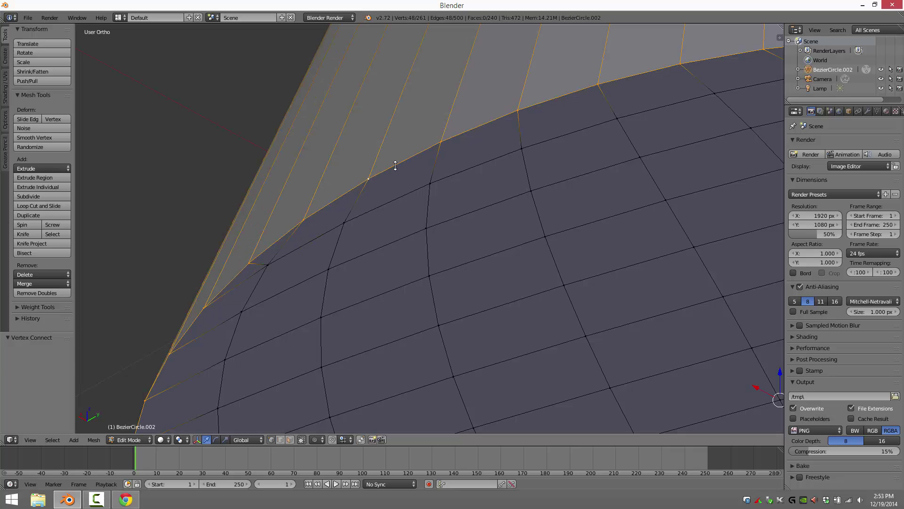
Step: Clear the selection and test selecting the rim edge loop around the bottom cap again
{"action": "key", "text": "a"}
{"action": "right_click", "coordinate": [395, 165], "text": "alt"}
{"action": "scroll", "coordinate": [527, 222], "scroll_direction": "down", "scroll_amount": 5}
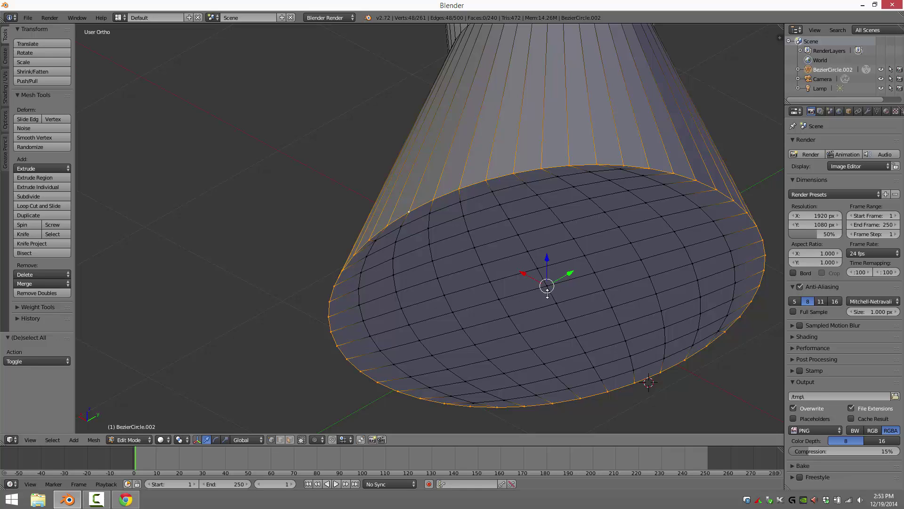
Step: Switch to face select mode and select a two-by-four block of faces in the middle of the cap's grid
{"action": "key", "text": "ctrl+Tab"}
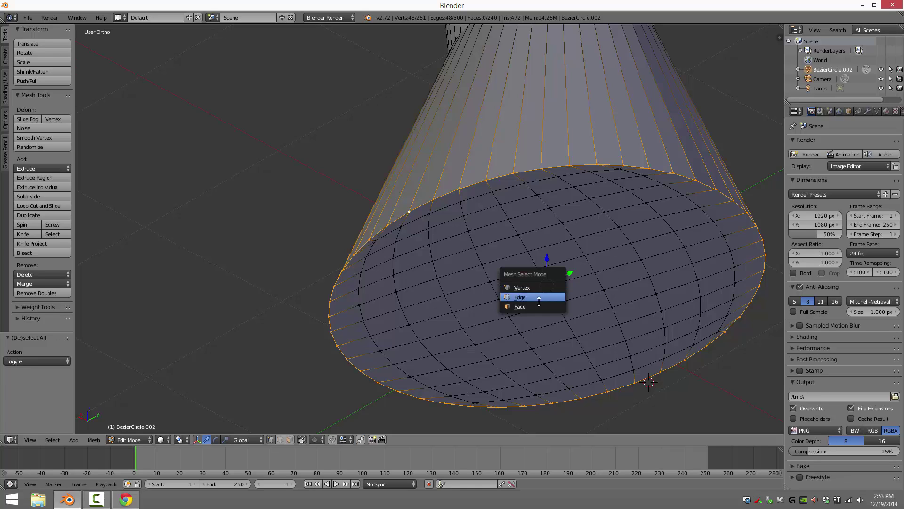
{"action": "left_click", "coordinate": [537, 303]}
{"action": "right_click", "coordinate": [536, 297]}
{"action": "right_click", "coordinate": [564, 268], "text": "shift"}
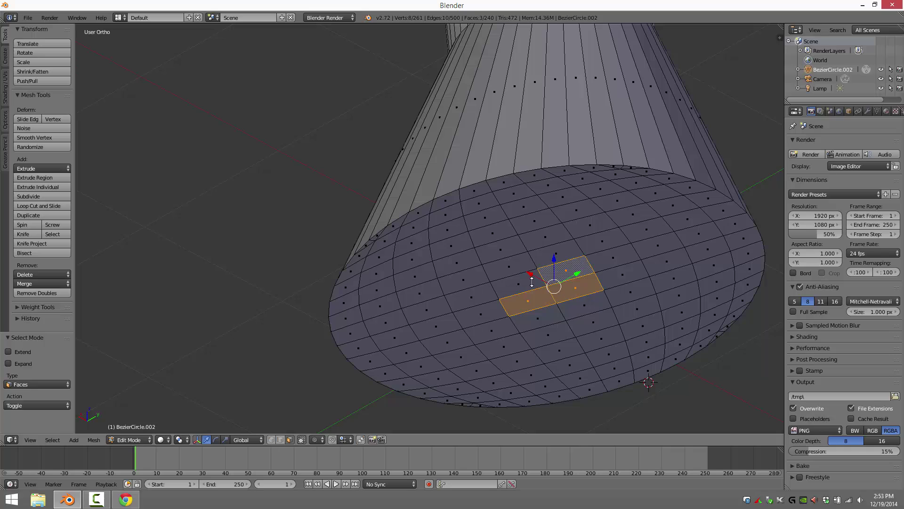
{"action": "right_click", "coordinate": [531, 283], "text": "shift"}
{"action": "right_click", "coordinate": [542, 321], "text": "shift"}
{"action": "right_click", "coordinate": [594, 311], "text": "shift"}
{"action": "right_click", "coordinate": [600, 324], "text": "shift"}
{"action": "right_click", "coordinate": [547, 335], "text": "shift"}
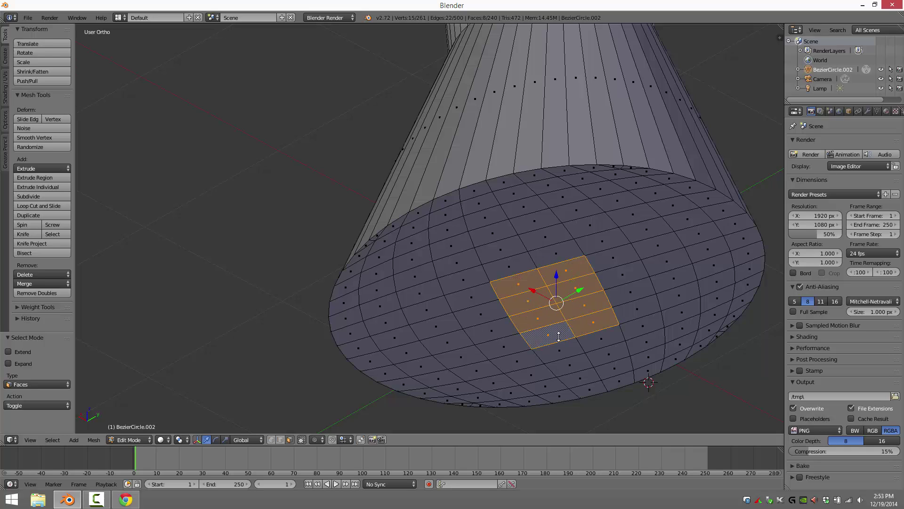
Step: Add the four adjacent faces to the selection and move the twelve-face block down about 0.029 along Z
{"action": "right_click", "coordinate": [505, 341], "text": "shift"}
{"action": "right_click", "coordinate": [492, 326], "text": "shift"}
{"action": "right_click", "coordinate": [475, 304], "text": "shift"}
{"action": "right_click", "coordinate": [472, 297], "text": "shift"}
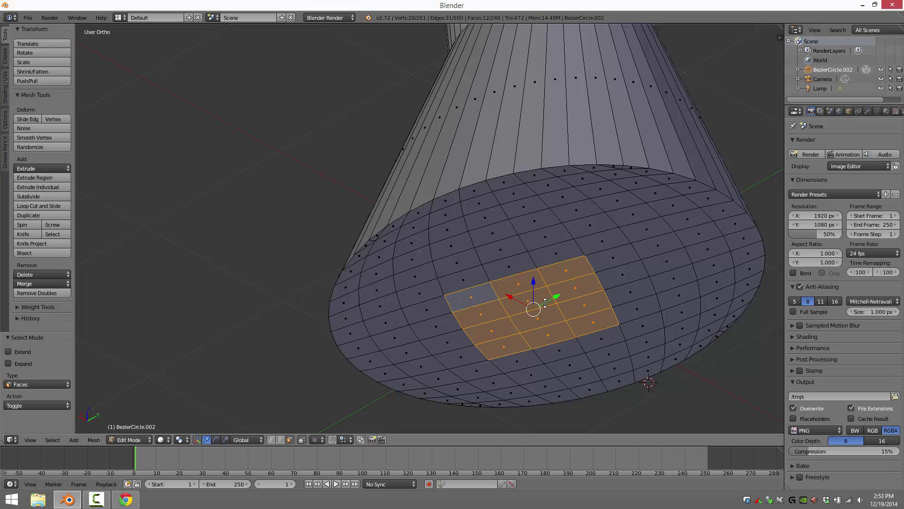
{"action": "key", "text": "g"}
{"action": "key", "text": "z"}
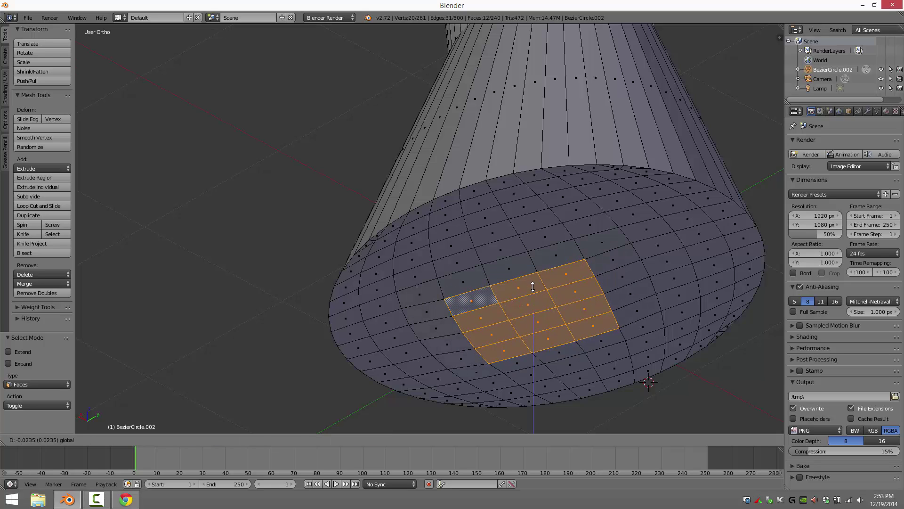
{"action": "left_click", "coordinate": [532, 287]}
Step: Enable proportional editing and pull the selected cap faces down about 0.698 along Z, adjusting the influence radius
{"action": "left_click", "coordinate": [94, 439]}
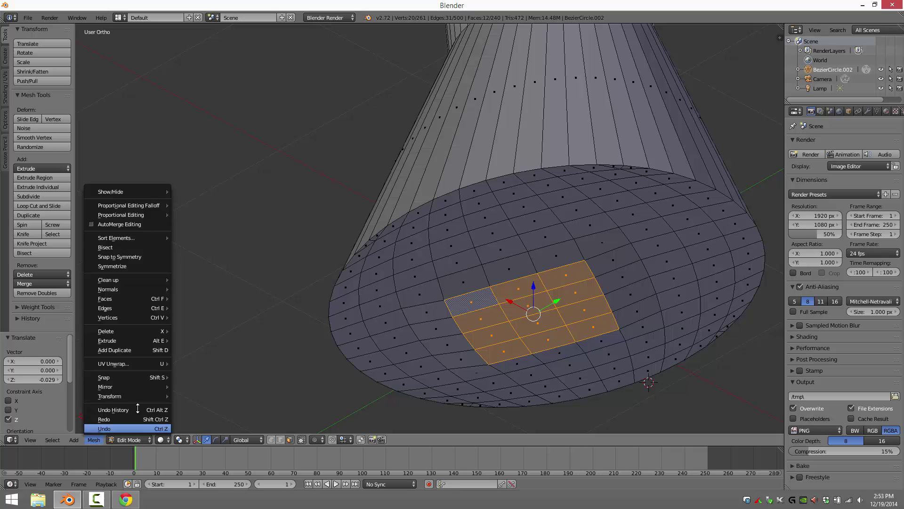
{"action": "mouse_move", "coordinate": [122, 206]}
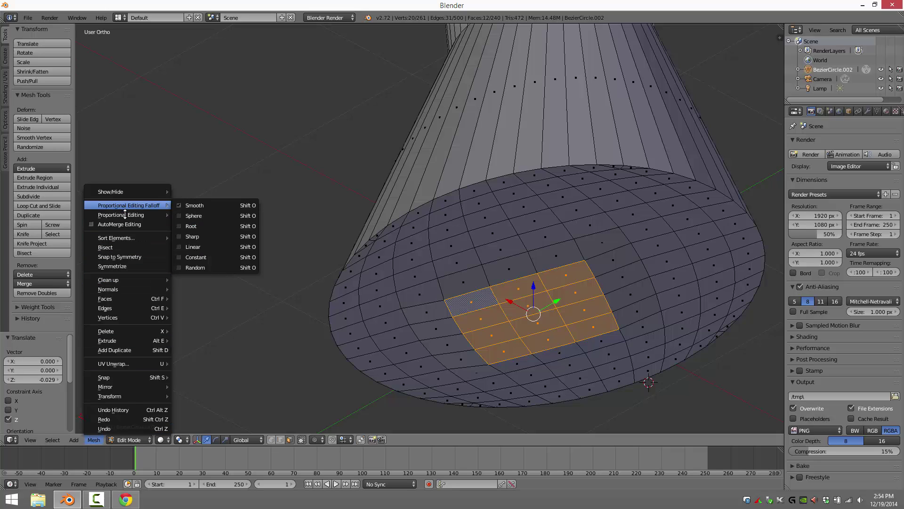
{"action": "left_click", "coordinate": [212, 226]}
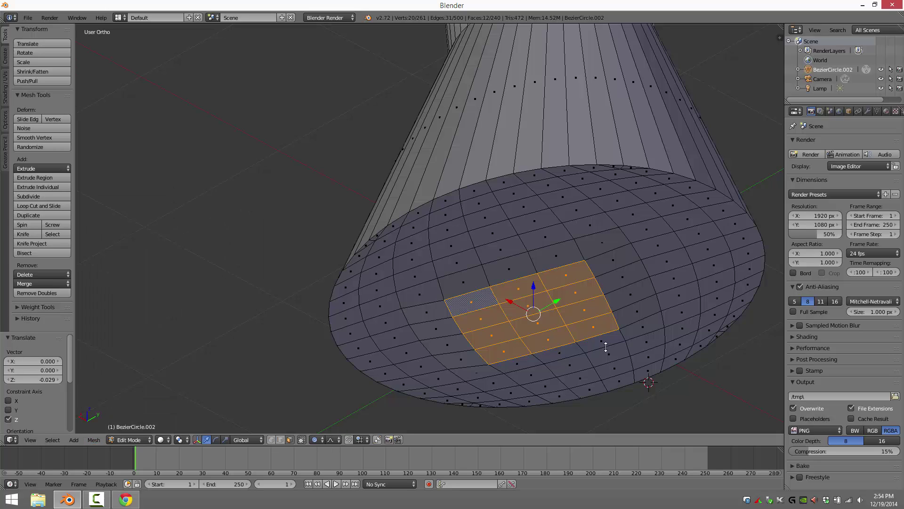
{"action": "middle_click_drag", "start_coordinate": [606, 346], "coordinate": [645, 302]}
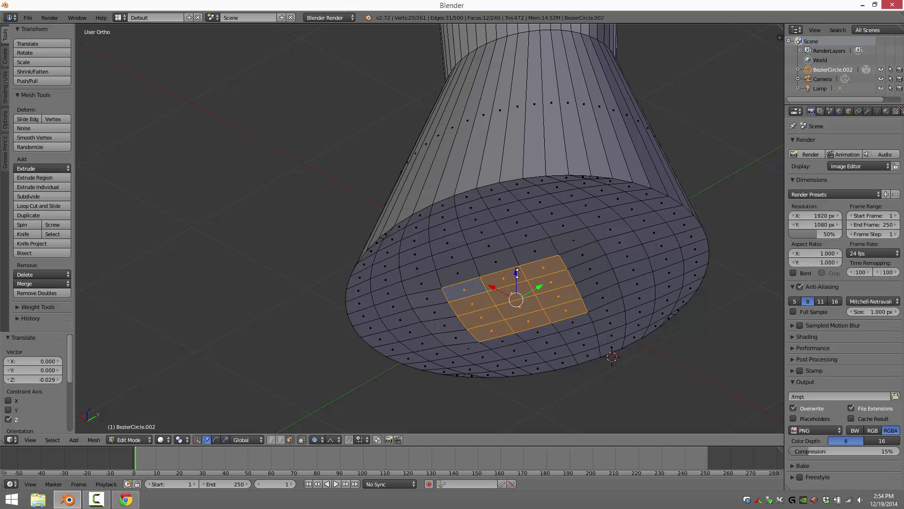
{"action": "left_click_drag", "start_coordinate": [517, 273], "coordinate": [537, 382]}
{"action": "scroll", "coordinate": [517, 273], "scroll_direction": "up", "scroll_amount": 4}
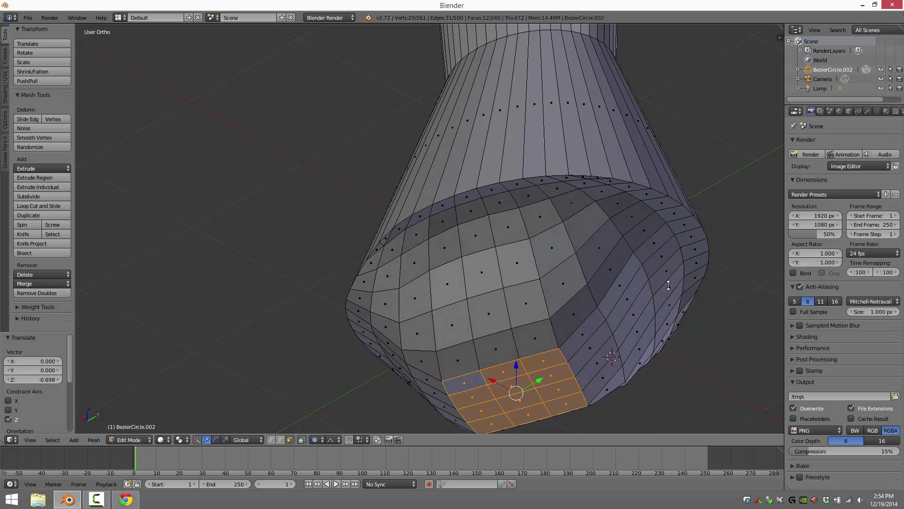
Step: Select the cap's rim edge loop in edge select mode, switch to vertex select mode, and apply Smooth Vertex to it
{"action": "middle_click_drag", "start_coordinate": [698, 325], "coordinate": [461, 289]}
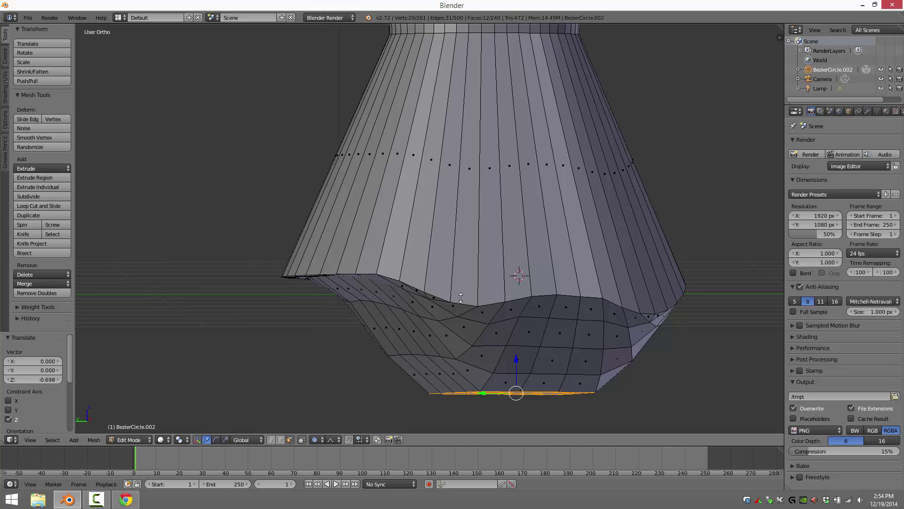
{"action": "key", "text": "ctrl+Tab"}
{"action": "left_click", "coordinate": [400, 289]}
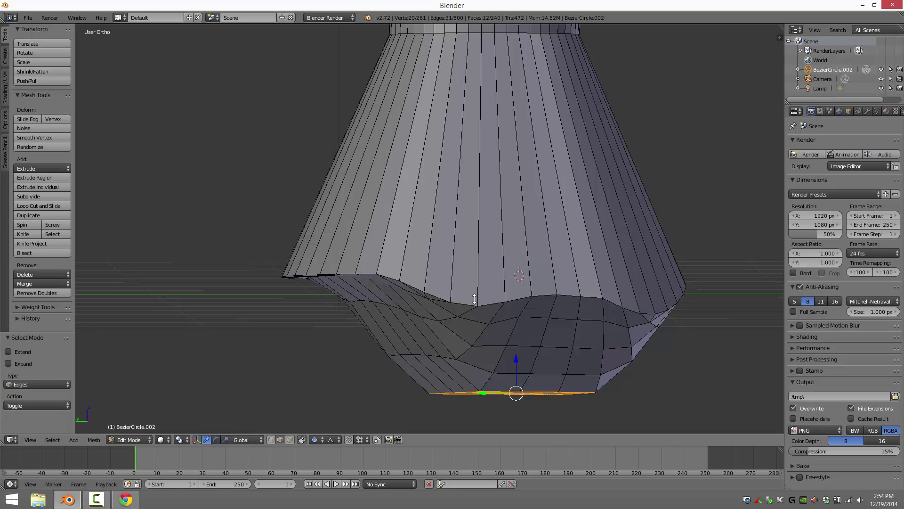
{"action": "left_click", "coordinate": [491, 303], "text": "alt"}
{"action": "key", "text": "ctrl+Tab"}
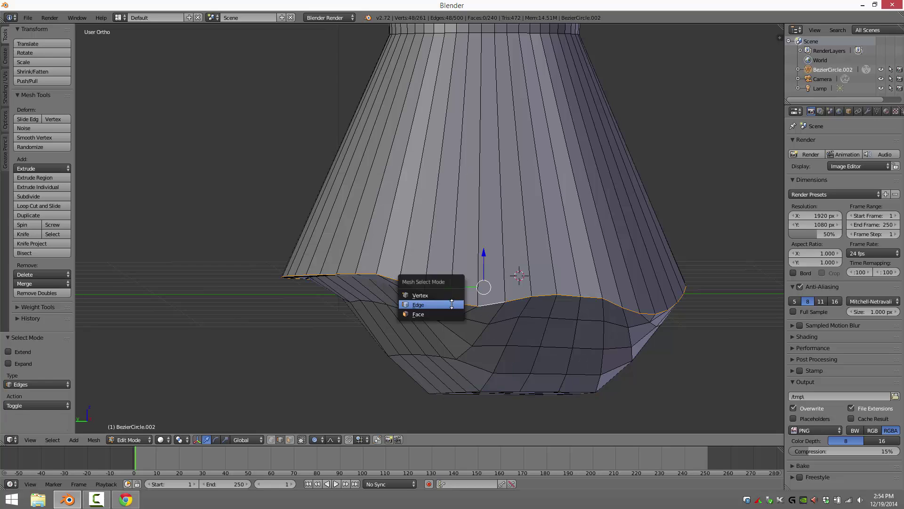
{"action": "left_click", "coordinate": [437, 297]}
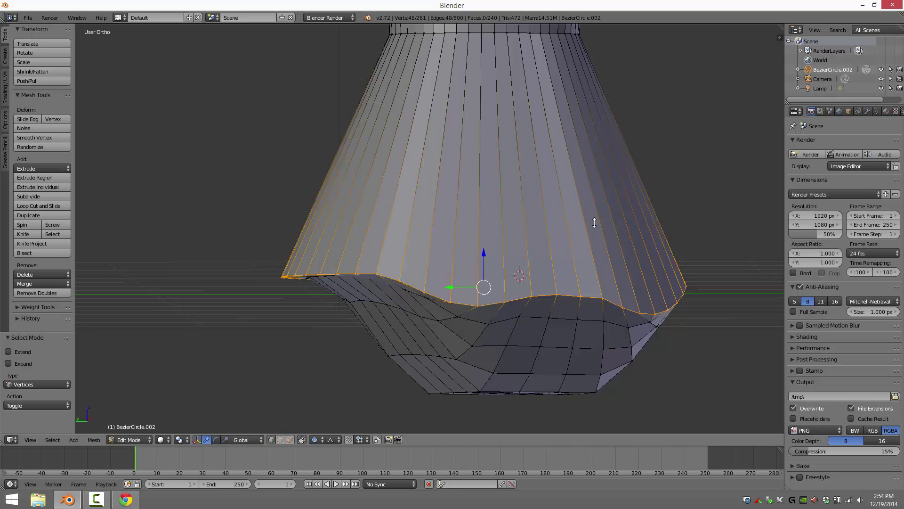
{"action": "key", "text": "space"}
{"action": "type", "text": "smo"}
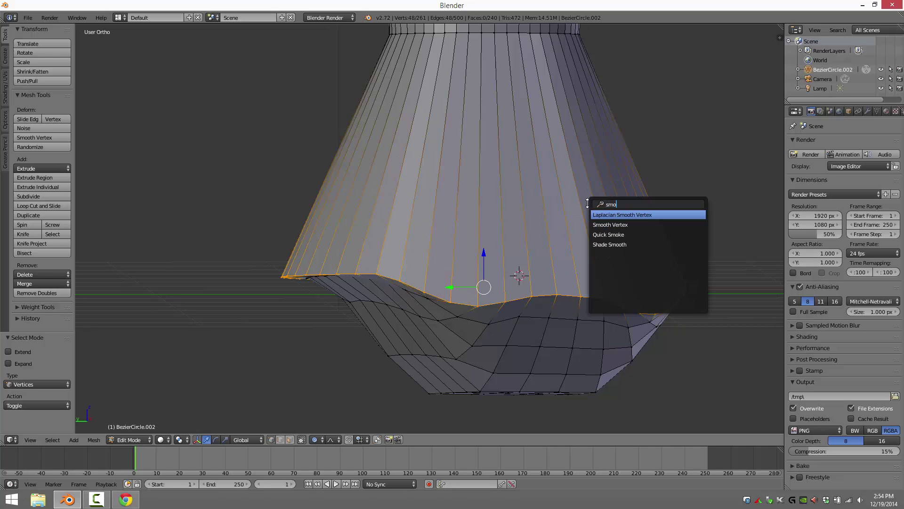
{"action": "key", "text": "Down"}
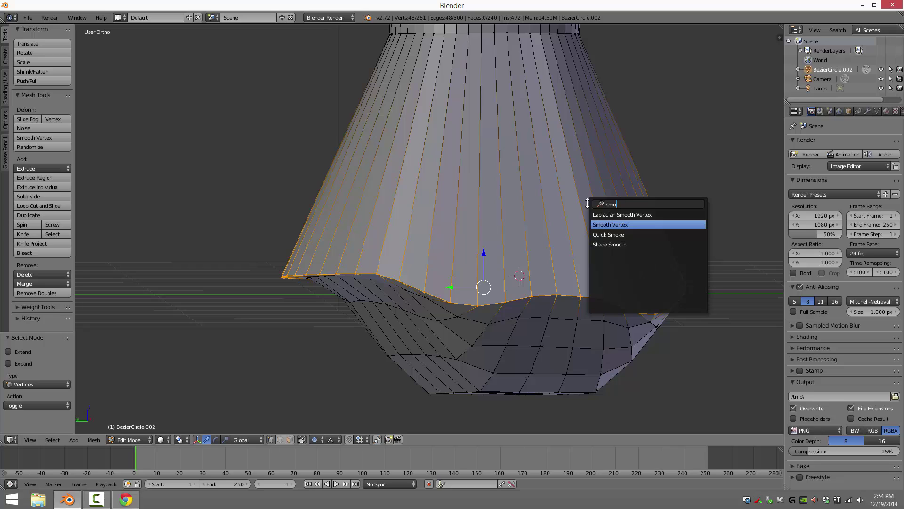
{"action": "key", "text": "Return"}
Step: Test edge loop selection just below the smoothed rim, combining the loop segments from different sides of the mesh
{"action": "scroll", "coordinate": [696, 242], "scroll_direction": "down", "scroll_amount": 3}
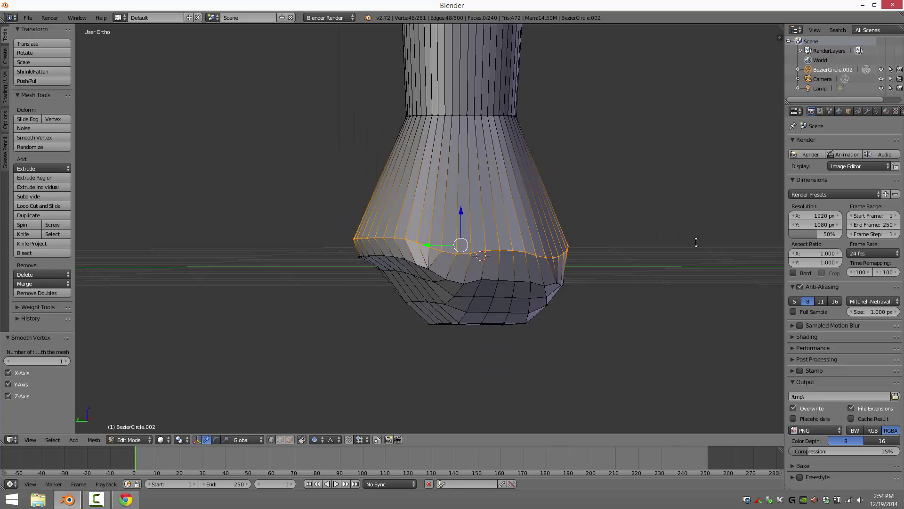
{"action": "middle_click_drag", "start_coordinate": [696, 243], "coordinate": [468, 177]}
{"action": "middle_click_drag", "start_coordinate": [555, 179], "coordinate": [575, 204]}
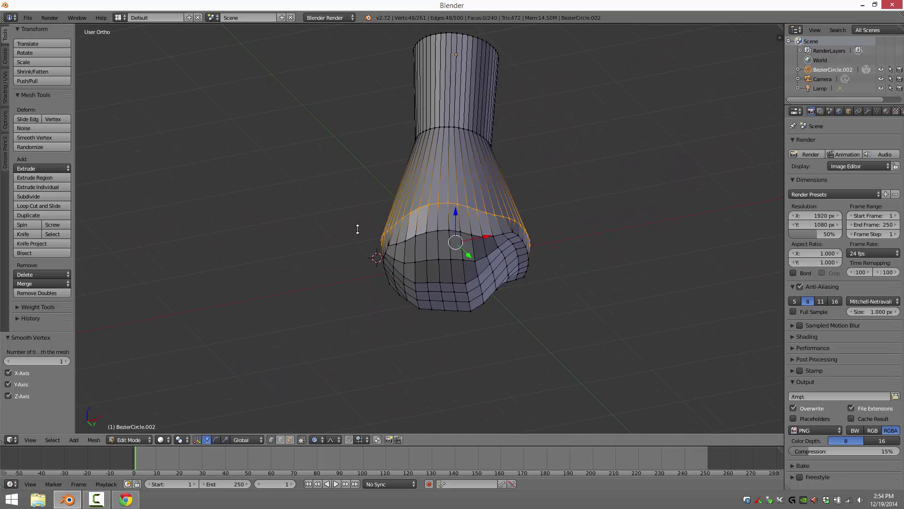
{"action": "scroll", "coordinate": [554, 245], "scroll_direction": "up", "scroll_amount": 1}
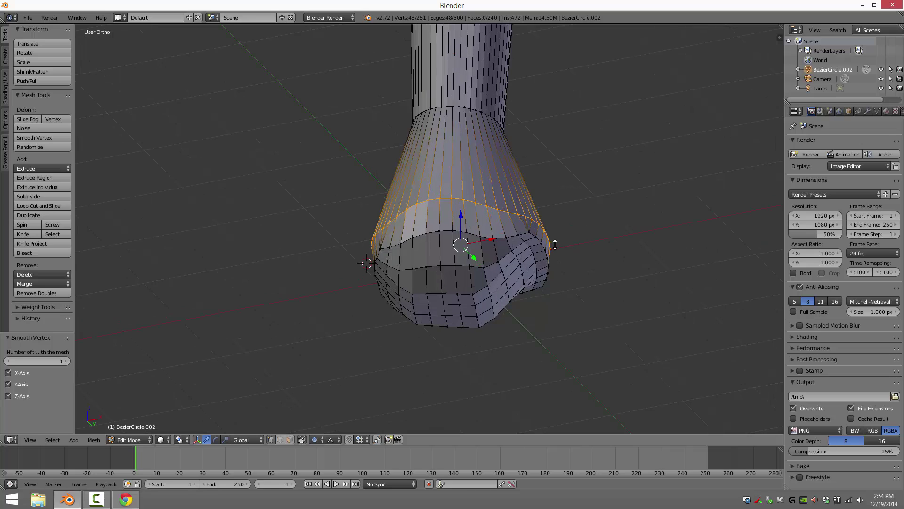
{"action": "scroll", "coordinate": [555, 245], "scroll_direction": "up", "scroll_amount": 1}
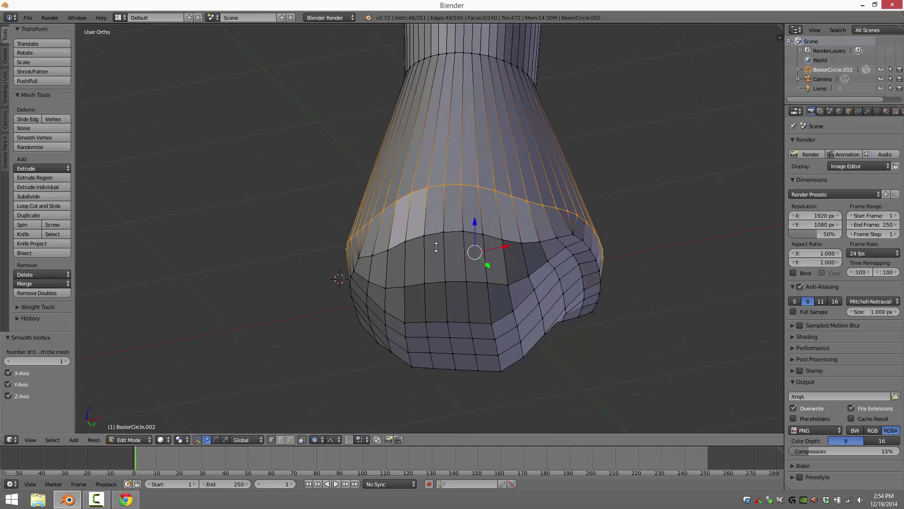
{"action": "right_click", "coordinate": [456, 232], "text": "alt"}
{"action": "middle_click_drag", "start_coordinate": [535, 295], "coordinate": [277, 220]}
{"action": "right_click", "coordinate": [349, 234], "text": "alt"}
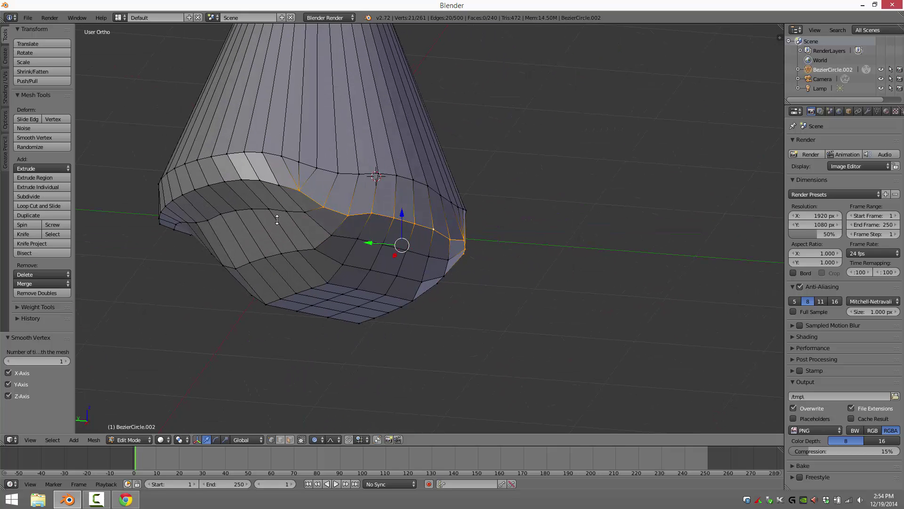
{"action": "right_click", "coordinate": [267, 187], "text": "alt"}
{"action": "middle_click_drag", "start_coordinate": [272, 188], "coordinate": [423, 213]}
{"action": "right_click", "coordinate": [419, 190], "text": "alt+shift"}
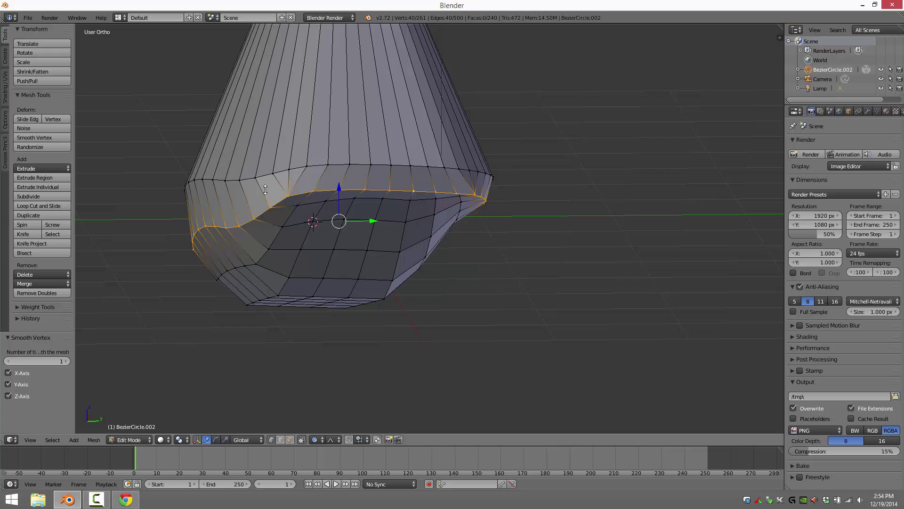
{"action": "middle_click_drag", "start_coordinate": [547, 208], "coordinate": [411, 294]}
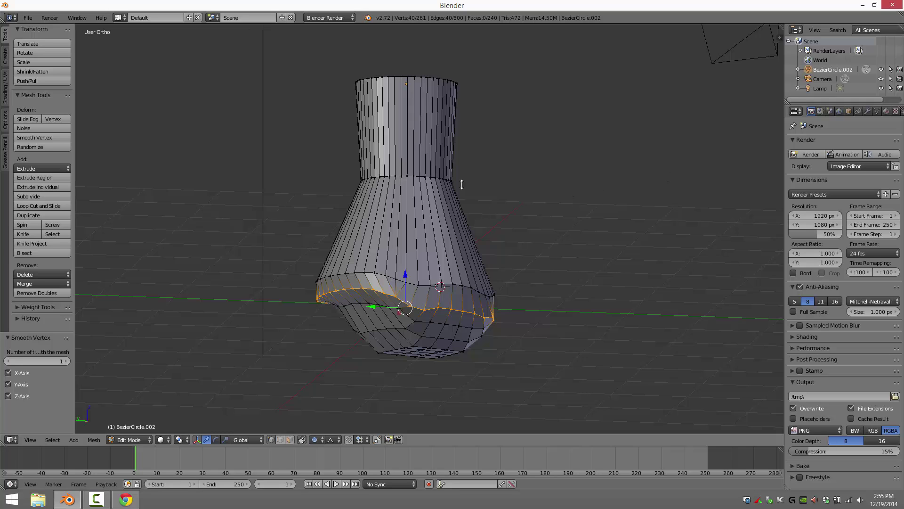
Step: Return to Object Mode and delete the whole capped mesh object
{"action": "key", "text": "a"}
{"action": "key", "text": "a"}
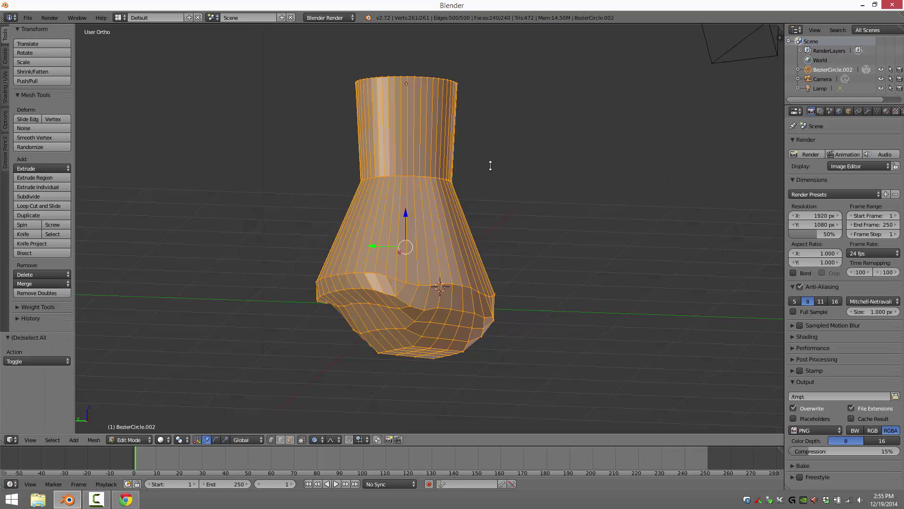
{"action": "key", "text": "Tab"}
{"action": "key", "text": "x"}
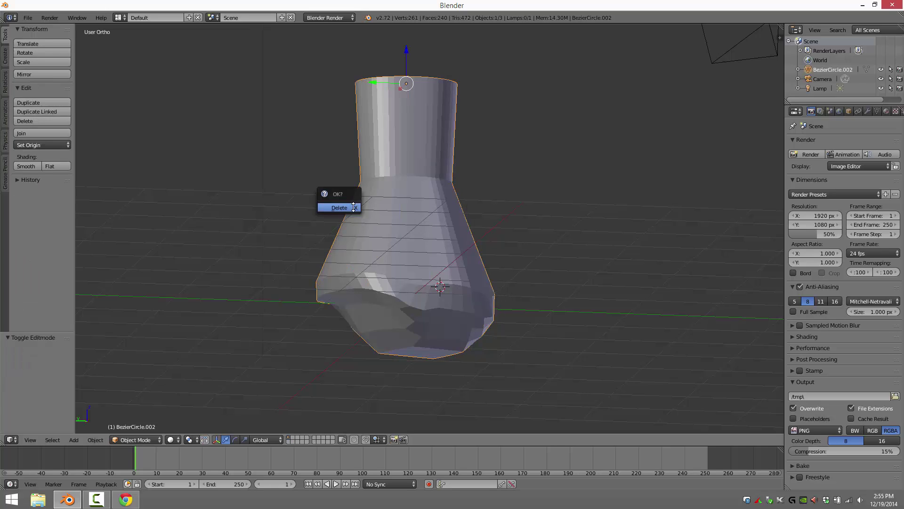
{"action": "left_click", "coordinate": [353, 208]}
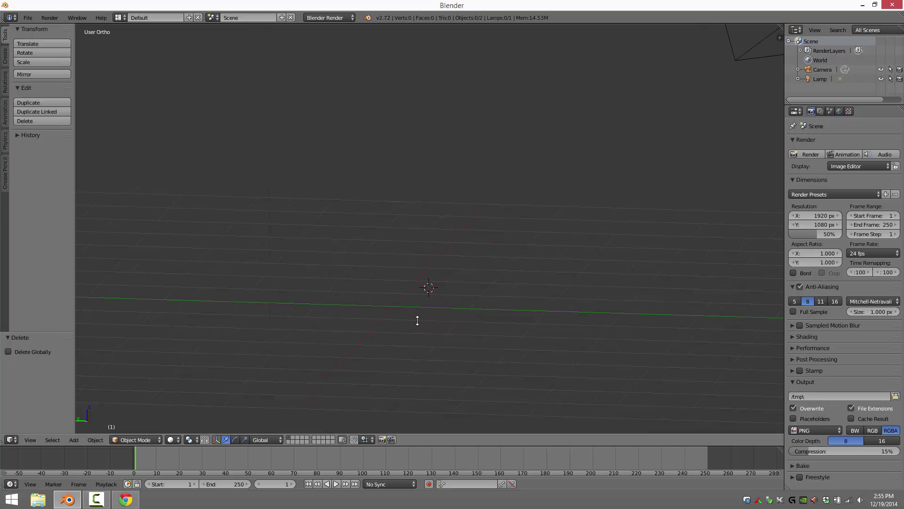
Step: Switch to the top view and add a Bezier circle with a radius of 1 at the 3D cursor
{"action": "key", "text": "KP_1"}
{"action": "key", "text": "KP_7"}
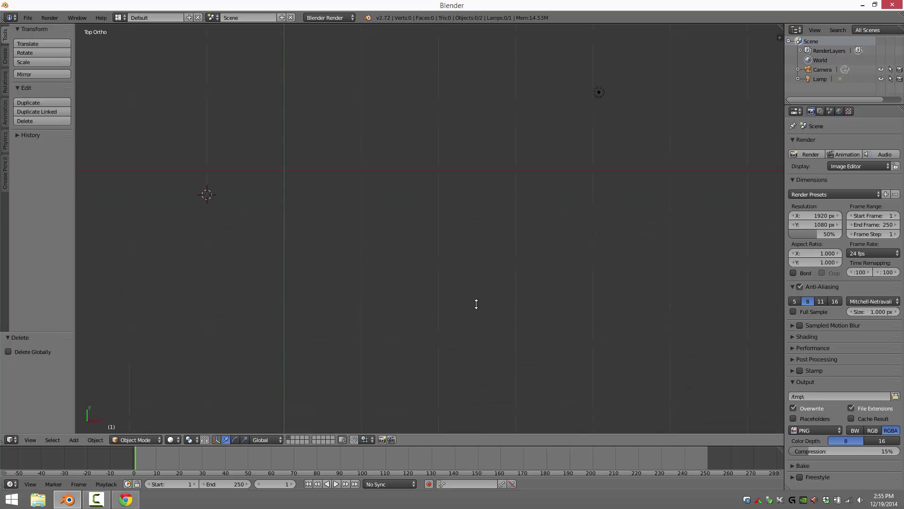
{"action": "left_click", "coordinate": [93, 439]}
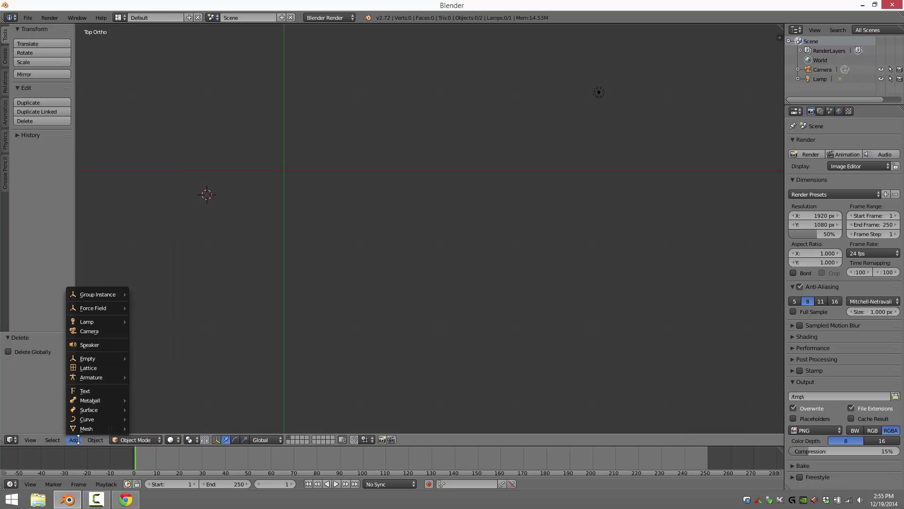
{"action": "mouse_move", "coordinate": [74, 440]}
{"action": "mouse_move", "coordinate": [90, 401]}
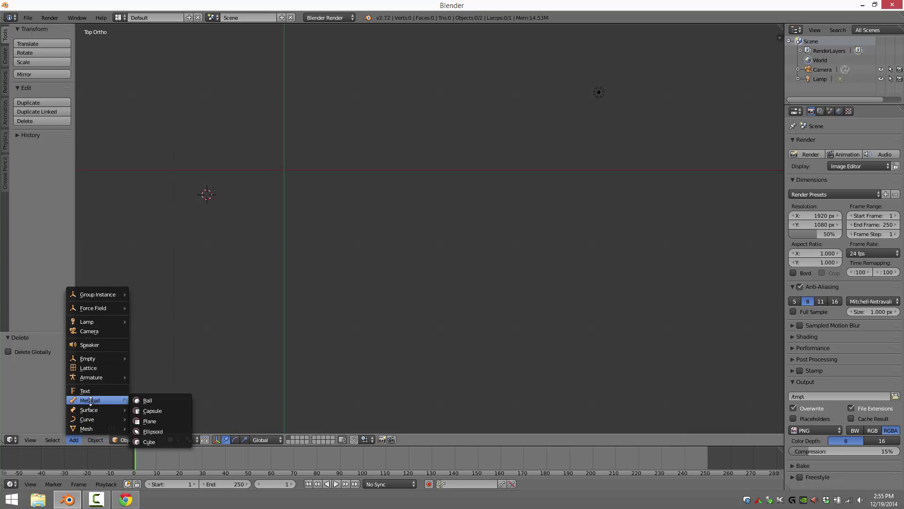
{"action": "mouse_move", "coordinate": [89, 418]}
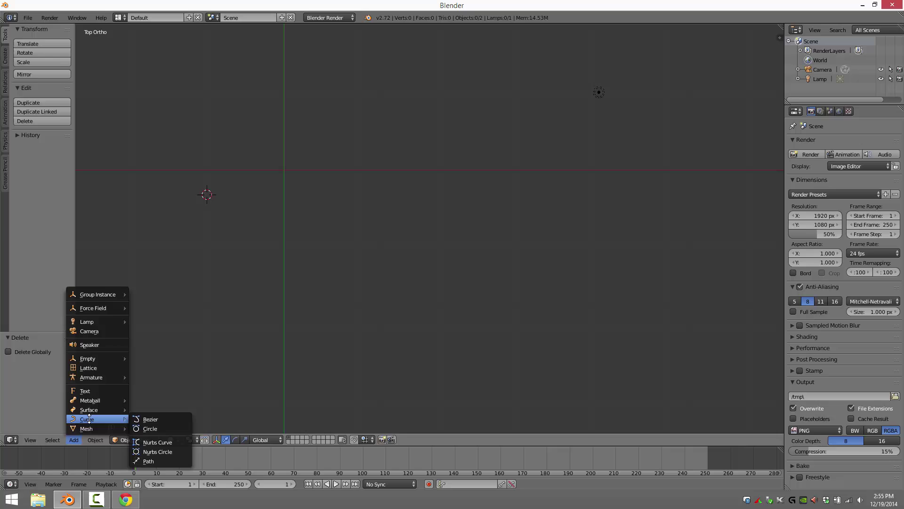
{"action": "left_click", "coordinate": [151, 428]}
{"action": "middle_click_drag", "start_coordinate": [184, 406], "coordinate": [394, 106], "text": "ctrl"}
Step: Convert the Bezier circle from a curve to a mesh and enter Edit Mode on it
{"action": "left_click", "coordinate": [96, 440]}
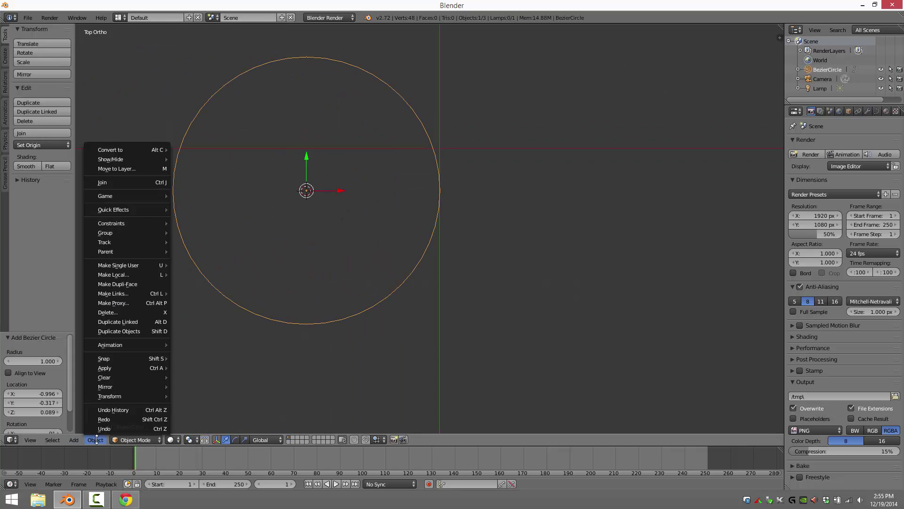
{"action": "mouse_move", "coordinate": [117, 149]}
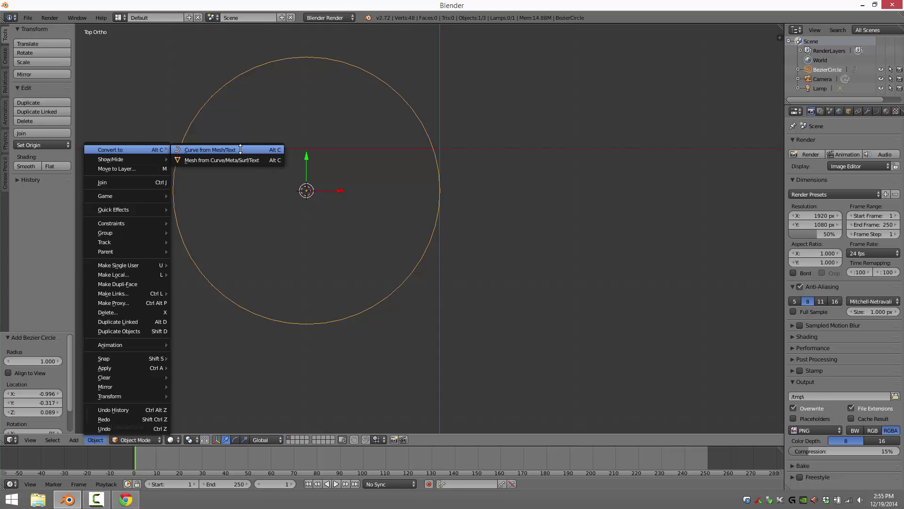
{"action": "left_click", "coordinate": [221, 149]}
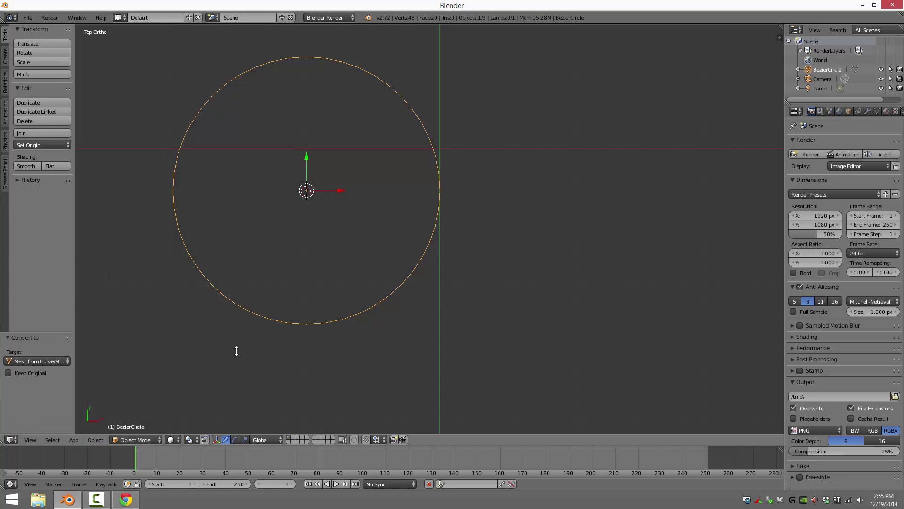
{"action": "key", "text": "Tab"}
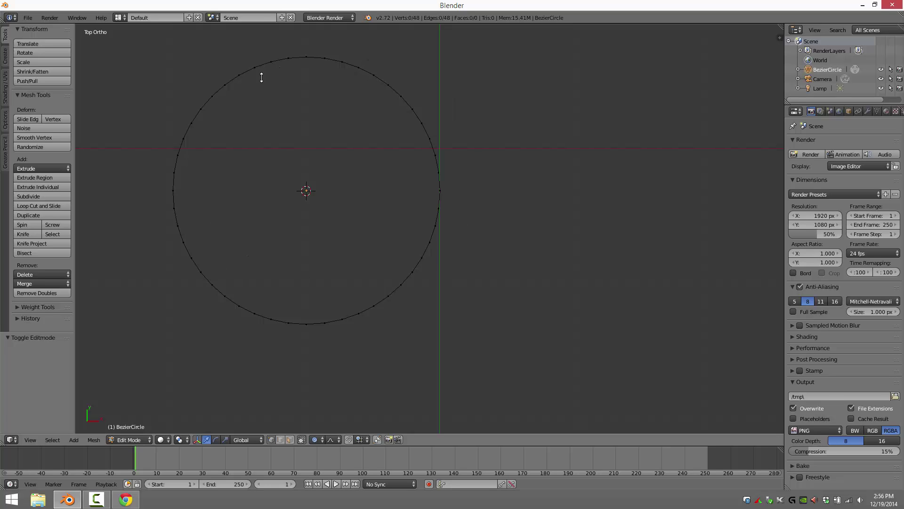
Step: Dissolve two mirrored vertices on the circle's upper arc and two mirrored vertices on its lower arc
{"action": "right_click", "coordinate": [240, 76]}
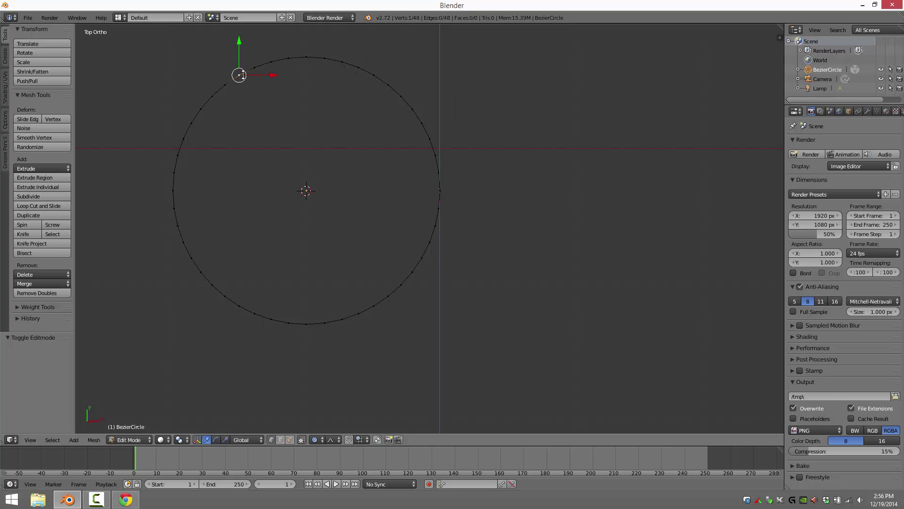
{"action": "right_click", "coordinate": [389, 85], "text": "shift"}
{"action": "key", "text": "x"}
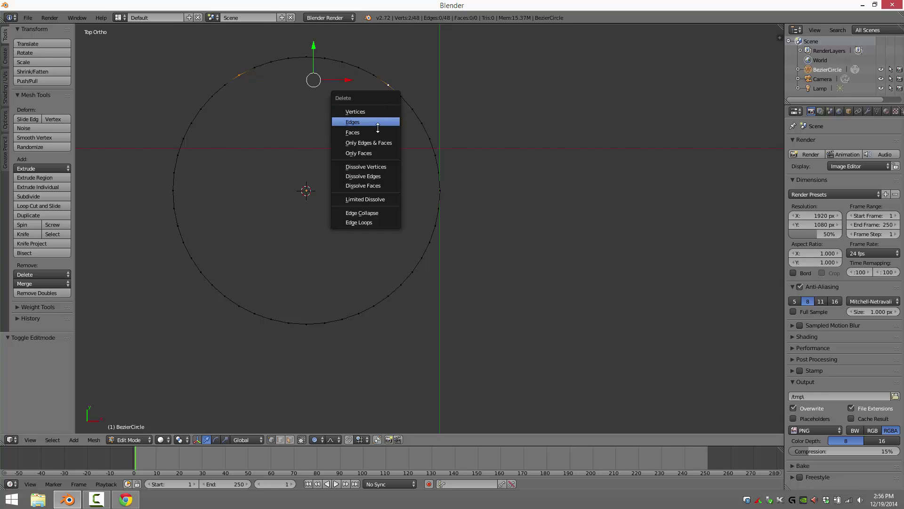
{"action": "left_click", "coordinate": [348, 168]}
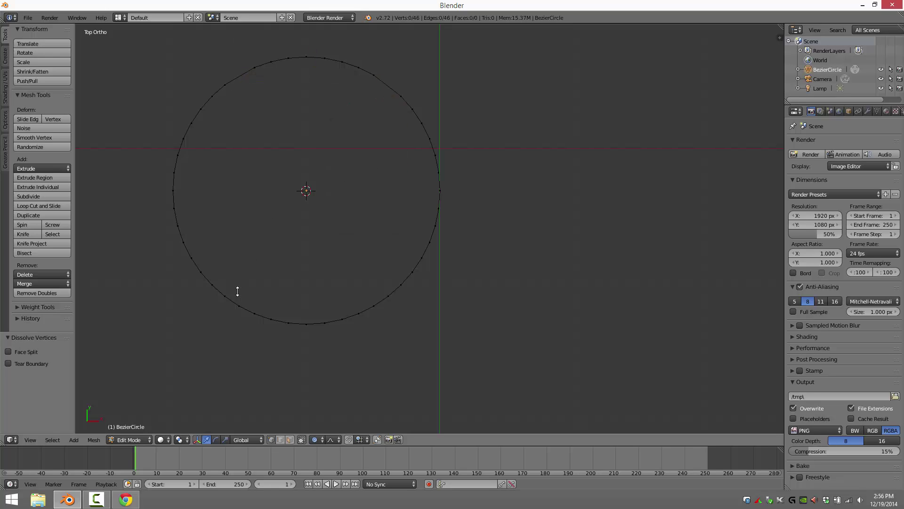
{"action": "right_click", "coordinate": [230, 294]}
{"action": "right_click", "coordinate": [393, 297], "text": "shift"}
{"action": "key", "text": "x"}
{"action": "left_click", "coordinate": [392, 299]}
Step: Dissolve three more mirrored vertex pairs on the circle's sides: just below the middle, on the upper sides and on the lower sides
{"action": "right_click", "coordinate": [174, 209]}
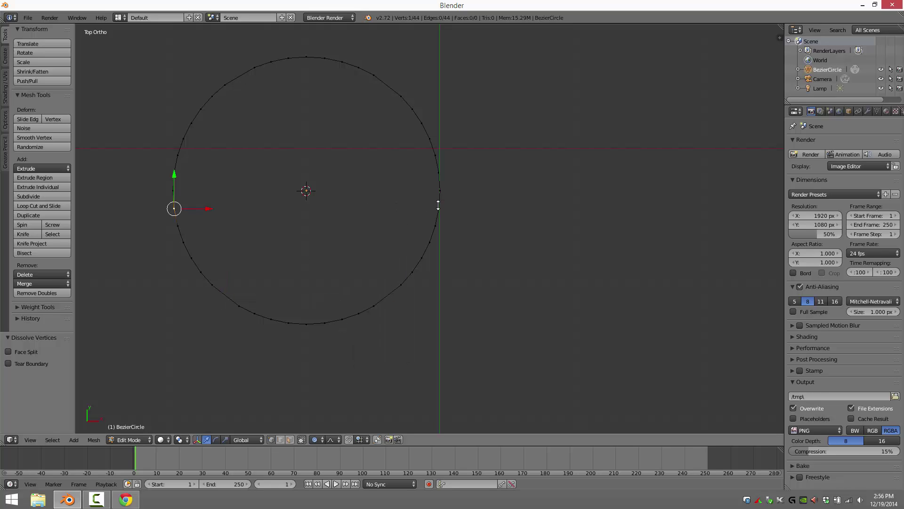
{"action": "right_click", "coordinate": [438, 205], "text": "shift"}
{"action": "key", "text": "x"}
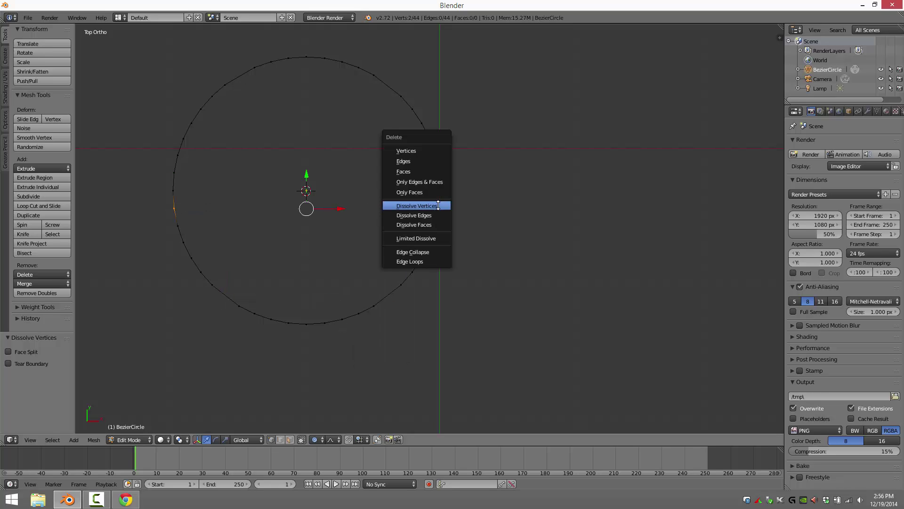
{"action": "left_click", "coordinate": [438, 206]}
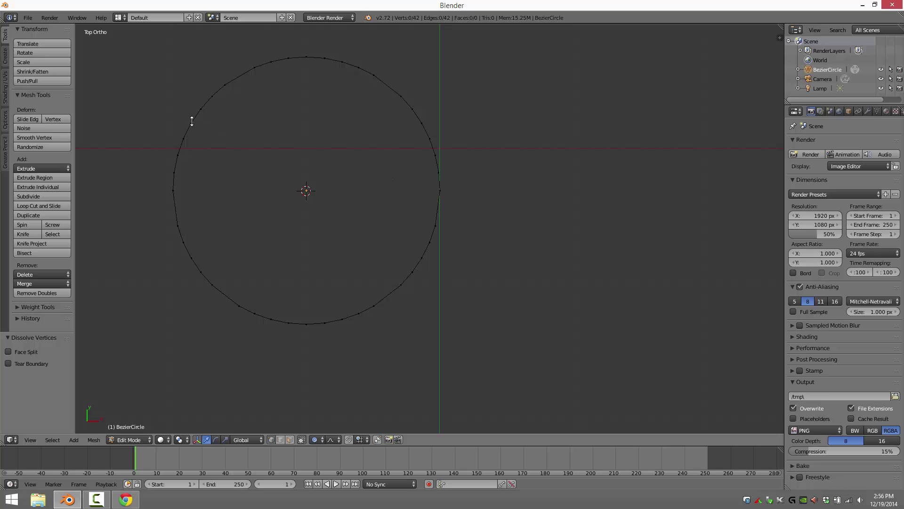
{"action": "right_click", "coordinate": [192, 121]}
{"action": "right_click", "coordinate": [422, 122], "text": "shift"}
{"action": "key", "text": "x"}
{"action": "left_click", "coordinate": [407, 124]}
{"action": "right_click", "coordinate": [195, 248]}
{"action": "right_click", "coordinate": [428, 245], "text": "shift"}
{"action": "key", "text": "x"}
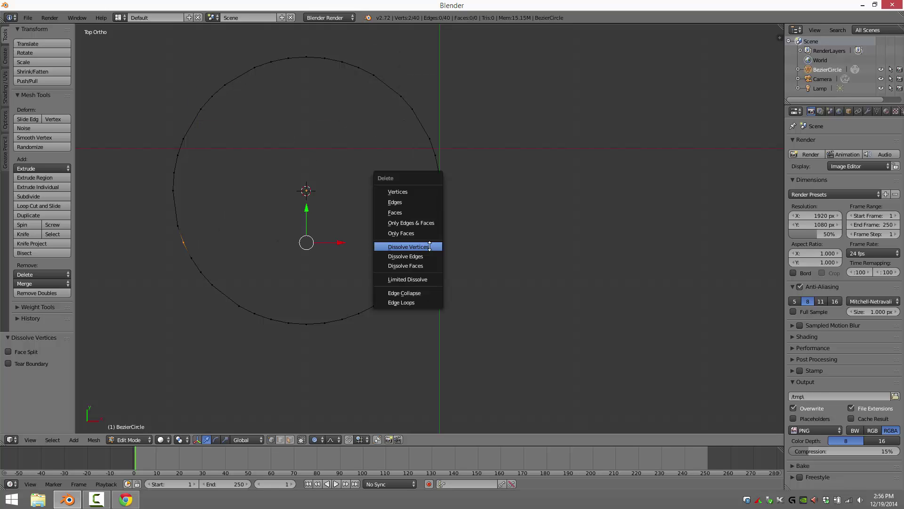
{"action": "left_click", "coordinate": [408, 247]}
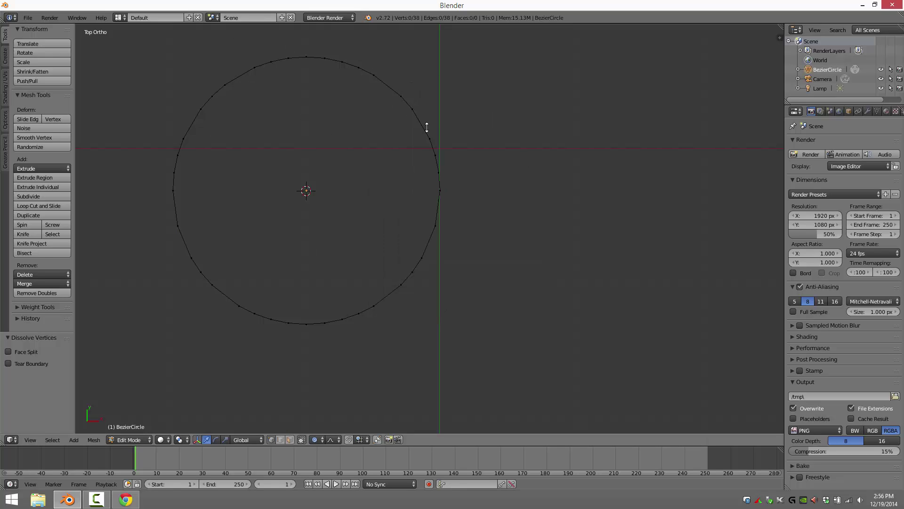
Step: In Object Mode, duplicate the circle about 0.9 units away along negative Z and join both circles into one object
{"action": "key", "text": "Tab"}
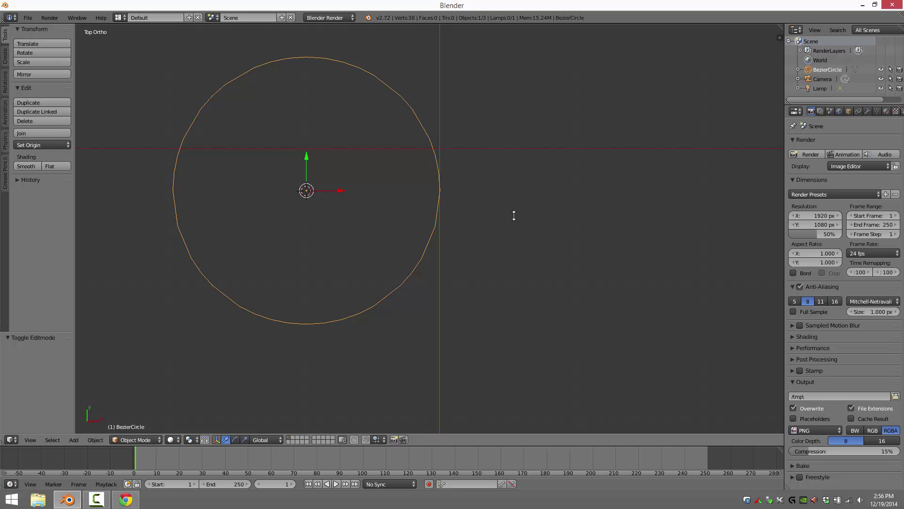
{"action": "scroll", "coordinate": [476, 200], "scroll_direction": "down", "scroll_amount": 1}
{"action": "middle_click_drag", "start_coordinate": [480, 161], "coordinate": [488, 242]}
{"action": "key", "text": "shift+d"}
{"action": "left_click", "coordinate": [486, 142]}
{"action": "right_click", "coordinate": [406, 202], "text": "shift"}
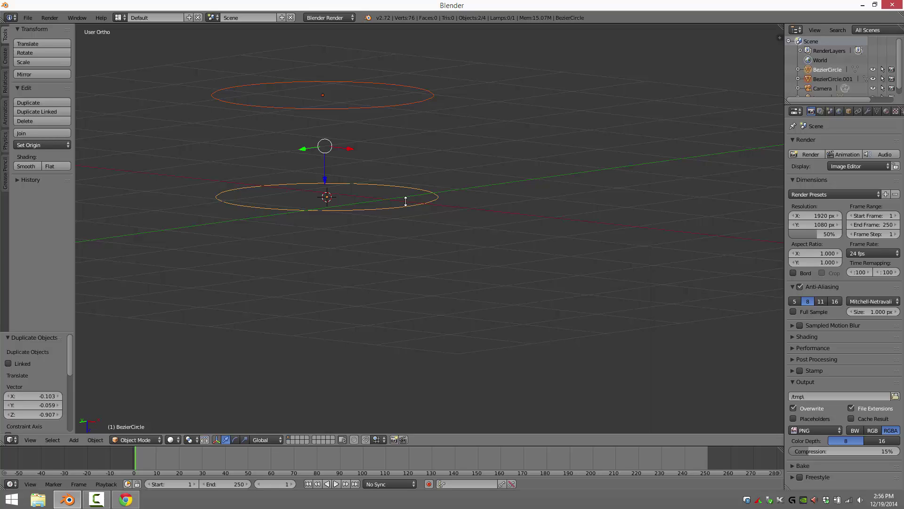
{"action": "key", "text": "ctrl+j"}
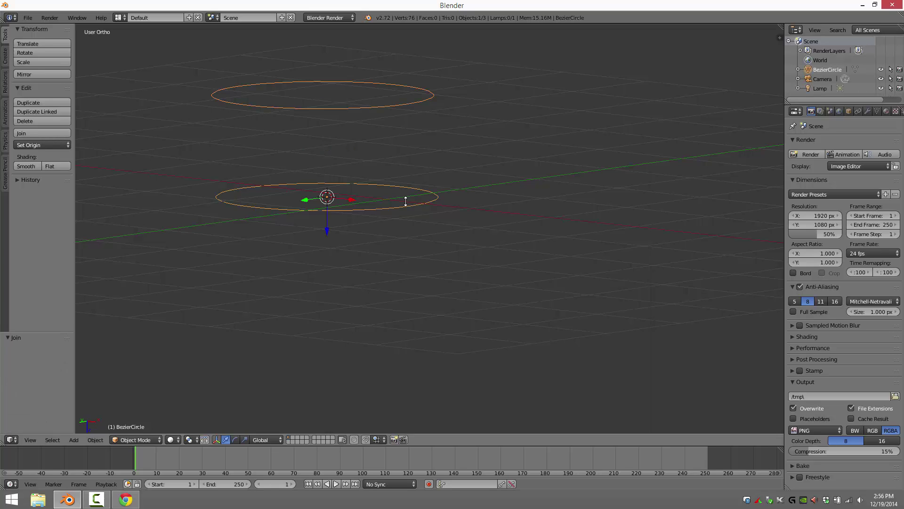
Step: In Edit Mode, select both circles and connect them into an open cylinder with Bridge Edge Loops
{"action": "key", "text": "Tab"}
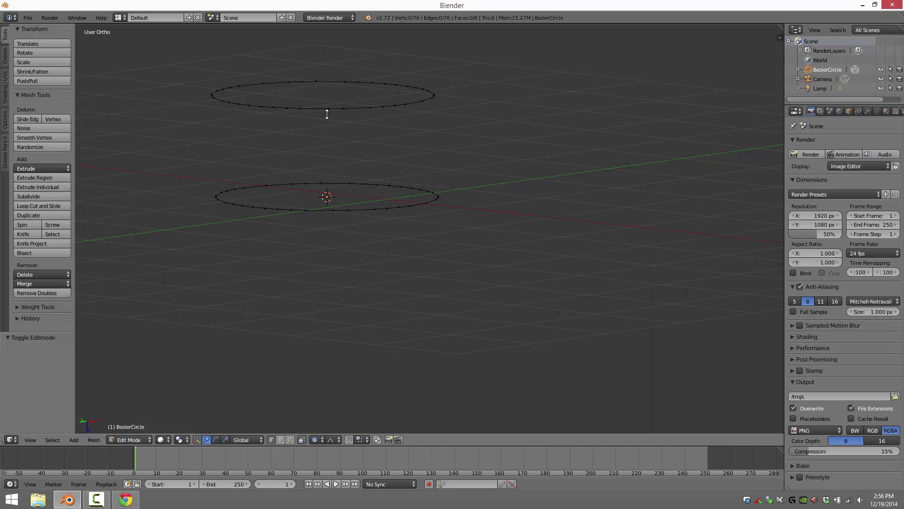
{"action": "key", "text": "l"}
{"action": "key", "text": "l"}
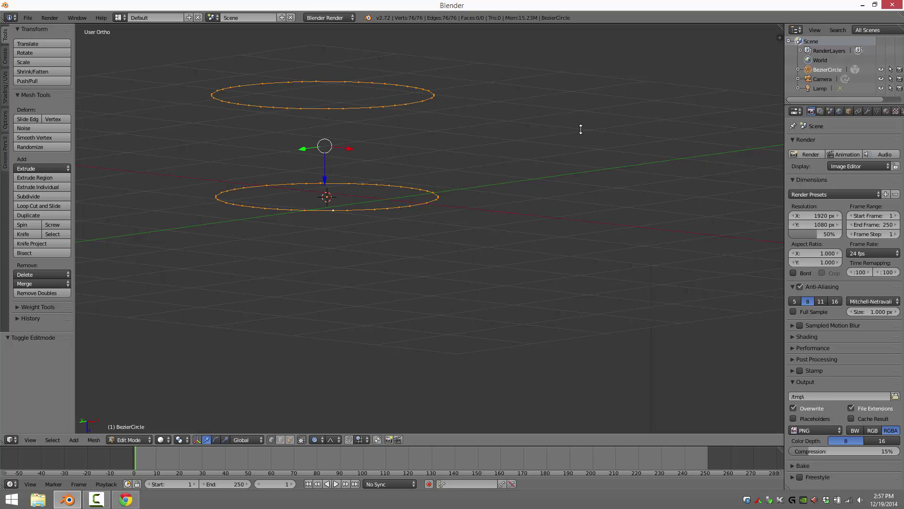
{"action": "key", "text": "space"}
{"action": "type", "text": "br"}
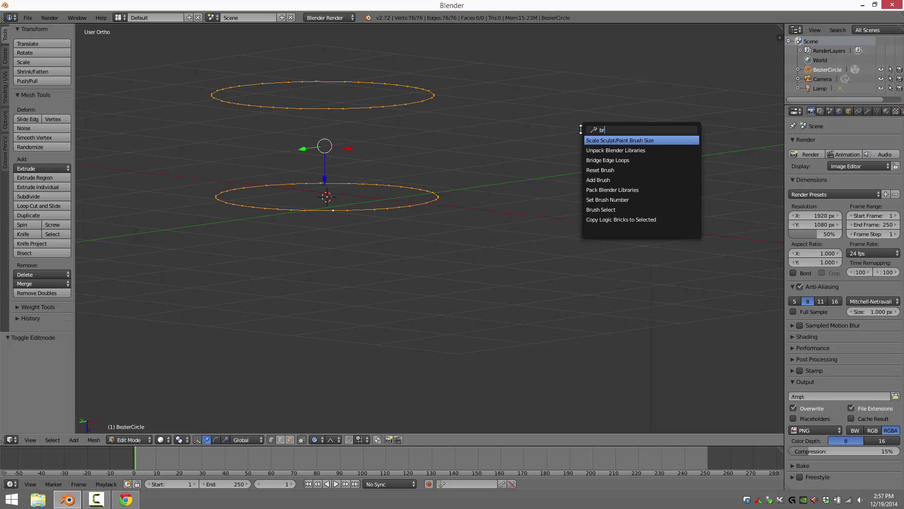
{"action": "type", "text": "id"}
{"action": "key", "text": "Return"}
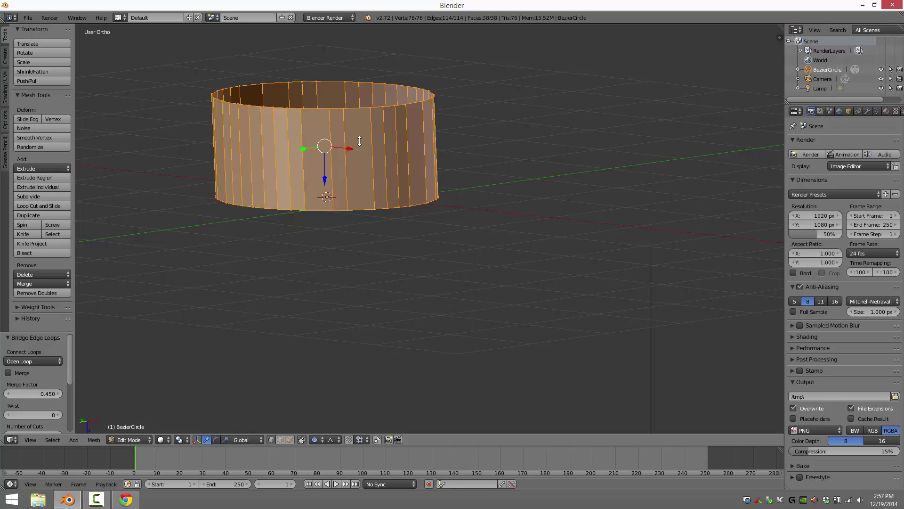
Step: Try filling the cylinder's upper rim with a single face, and delete that face again
{"action": "right_click", "coordinate": [362, 109], "text": "alt"}
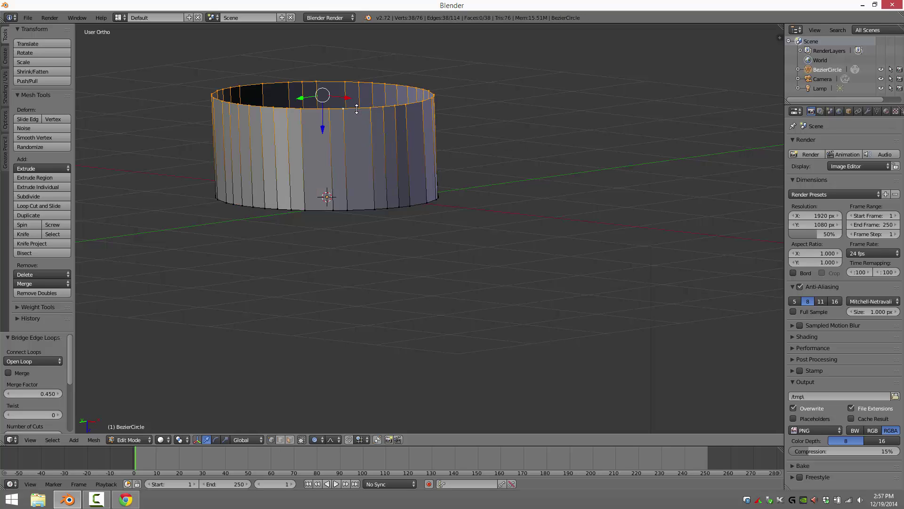
{"action": "key", "text": "f"}
{"action": "middle_click_drag", "start_coordinate": [356, 109], "coordinate": [318, 140]}
{"action": "middle_click_drag", "start_coordinate": [411, 140], "coordinate": [312, 95]}
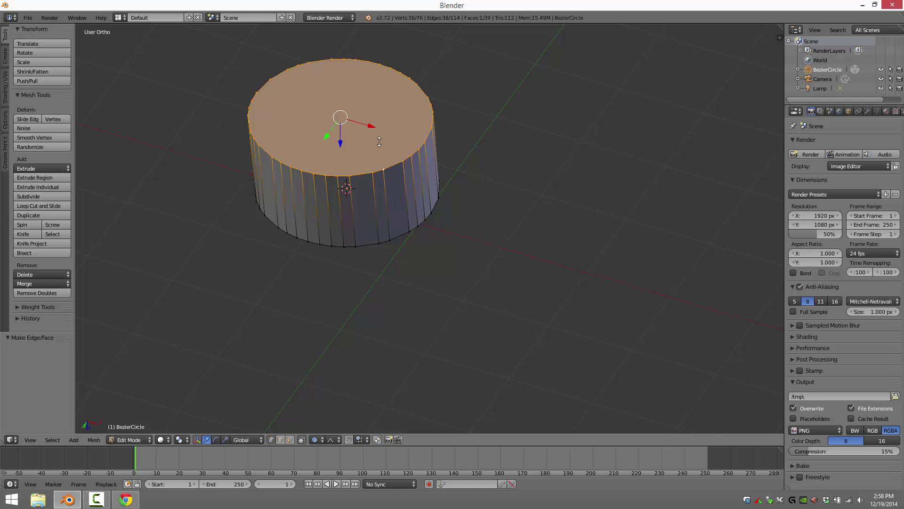
{"action": "key", "text": "x"}
{"action": "left_click", "coordinate": [361, 165]}
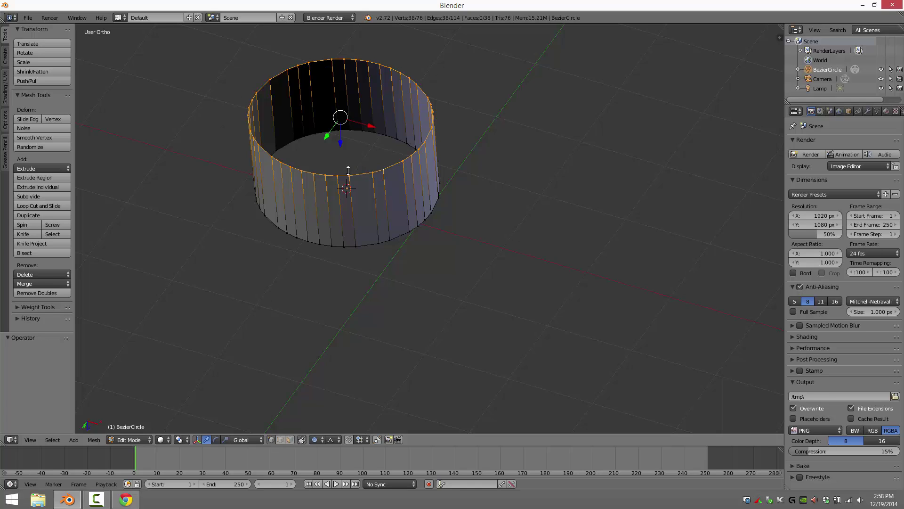
Step: Switch to edge selection and create a face between two opposite edges of the cylinder's upper rim
{"action": "right_click", "coordinate": [336, 176]}
{"action": "key", "text": "ctrl+Tab"}
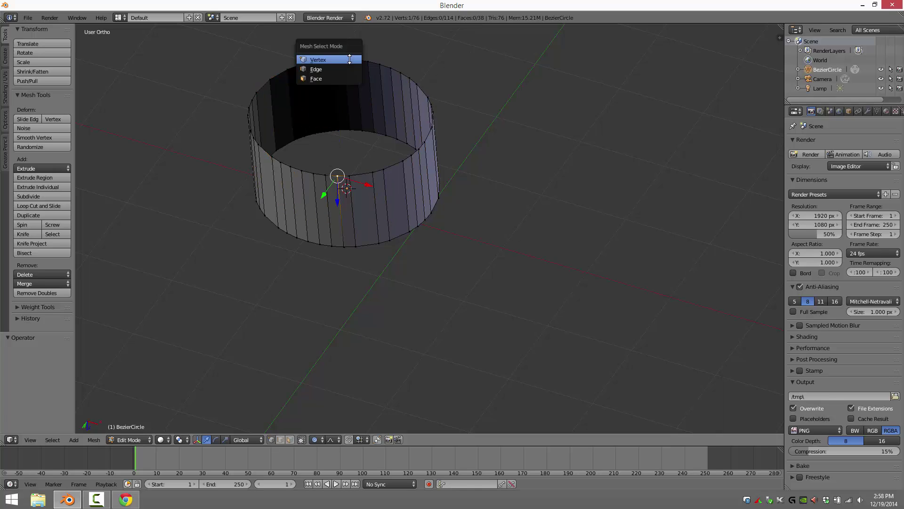
{"action": "left_click", "coordinate": [348, 71]}
{"action": "right_click", "coordinate": [346, 62]}
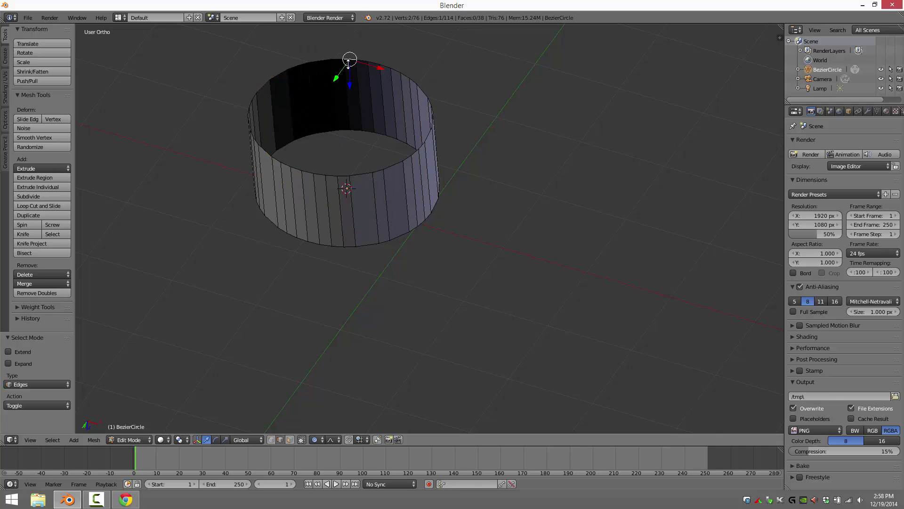
{"action": "right_click", "coordinate": [323, 168], "text": "shift"}
{"action": "key", "text": "f"}
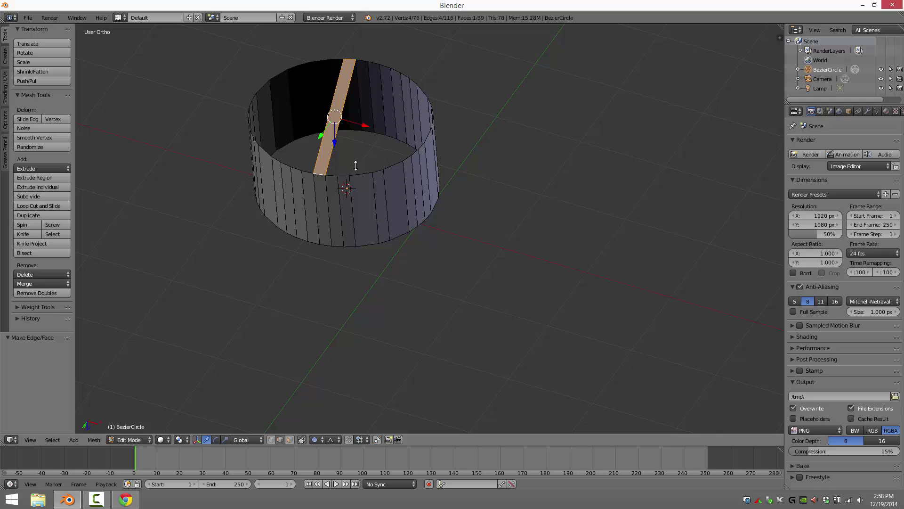
Step: Extend the strip across the upper opening with two more faces between the next pairs of opposite rim edges
{"action": "right_click", "coordinate": [357, 63]}
{"action": "right_click", "coordinate": [334, 174], "text": "shift"}
{"action": "key", "text": "f"}
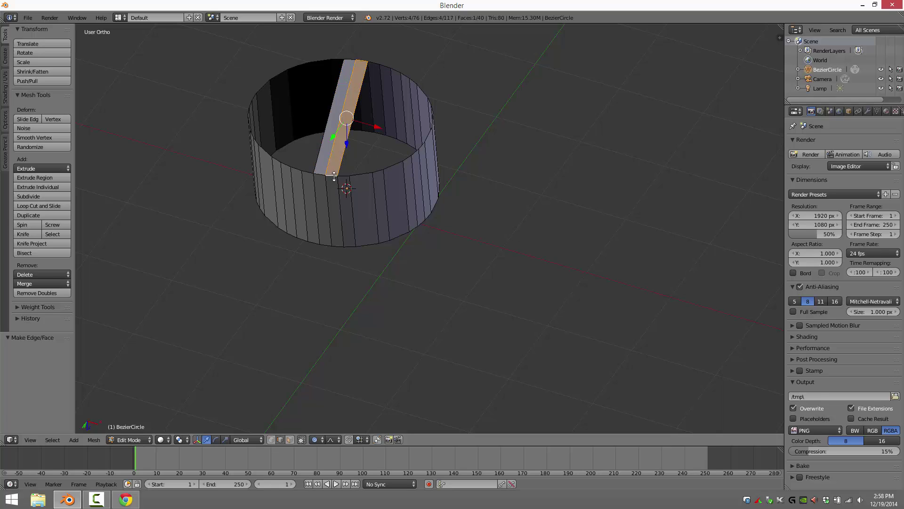
{"action": "right_click", "coordinate": [371, 62]}
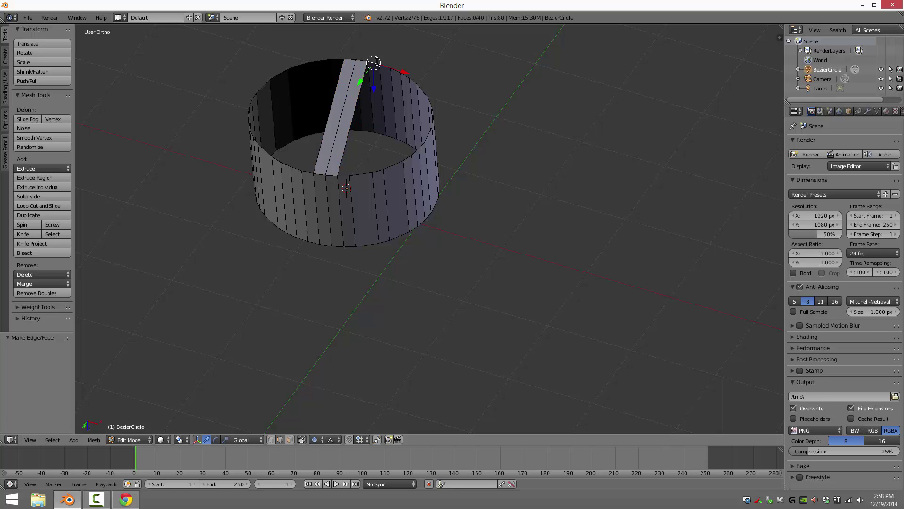
{"action": "right_click", "coordinate": [346, 175], "text": "shift"}
{"action": "key", "text": "f"}
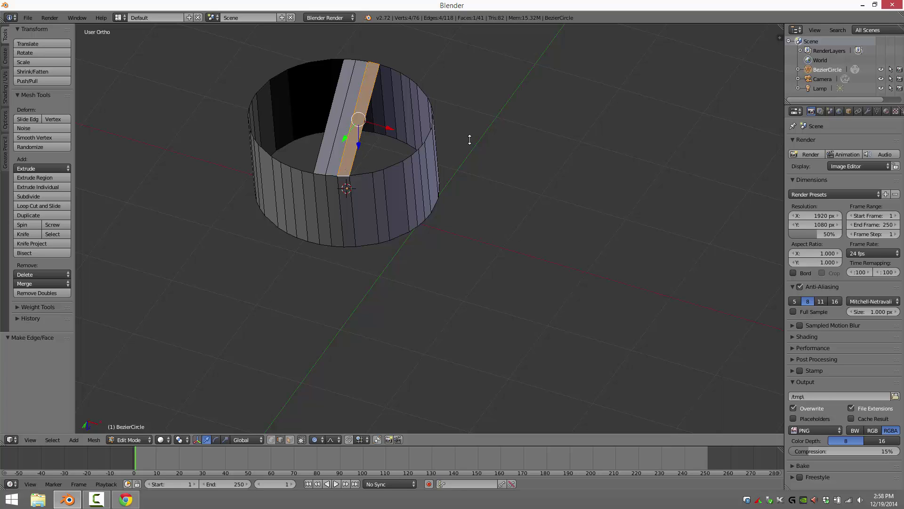